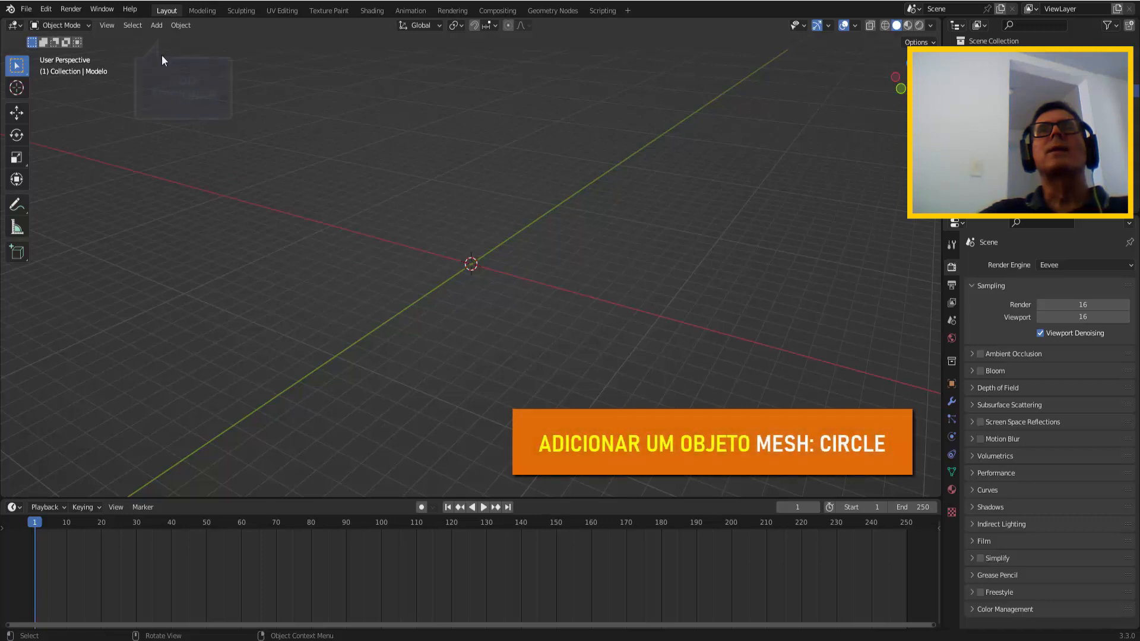
# Step: Add a circle mesh at the scene origin and scale it up uniformly to more than three times its size
pyautogui.click(157, 25)
pyautogui.moveTo(168, 39)
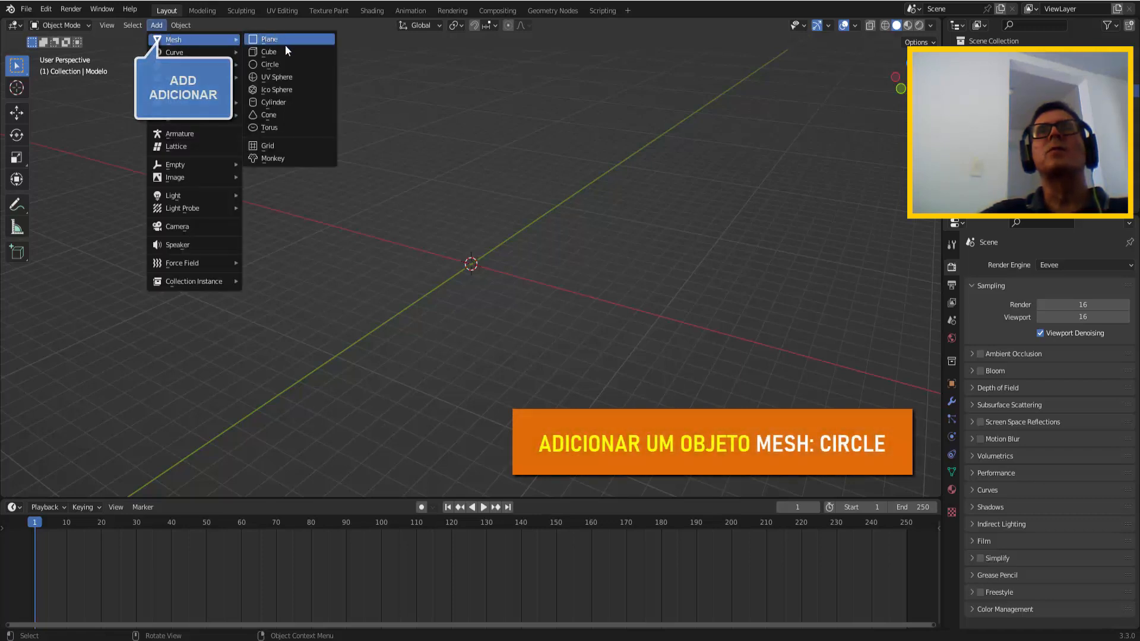
pyautogui.click(280, 63)
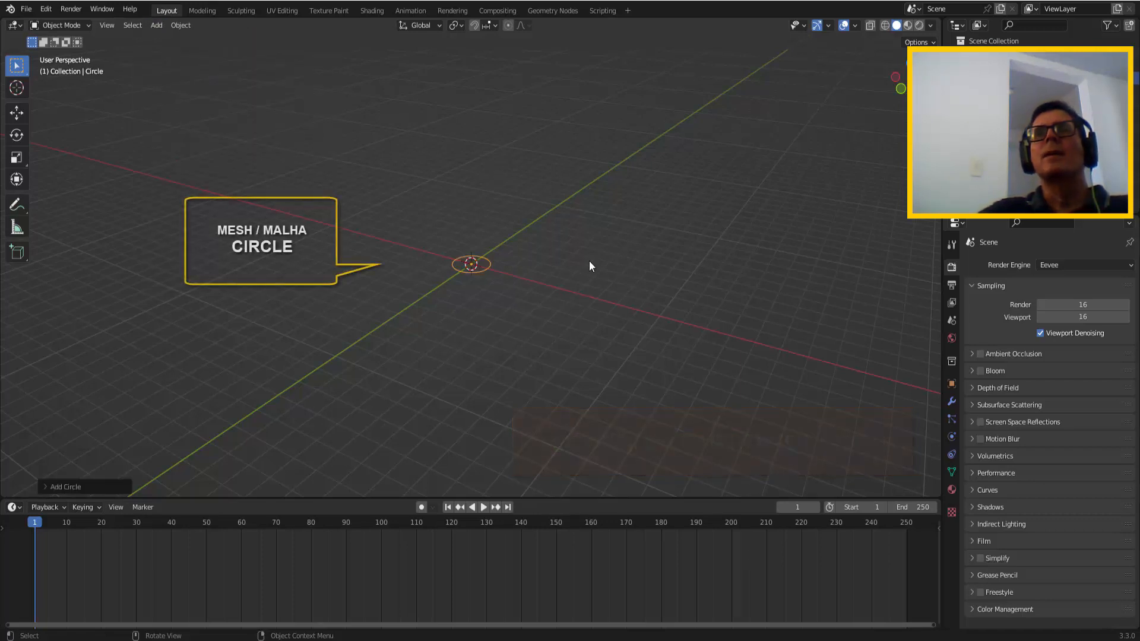
pyautogui.press('s')
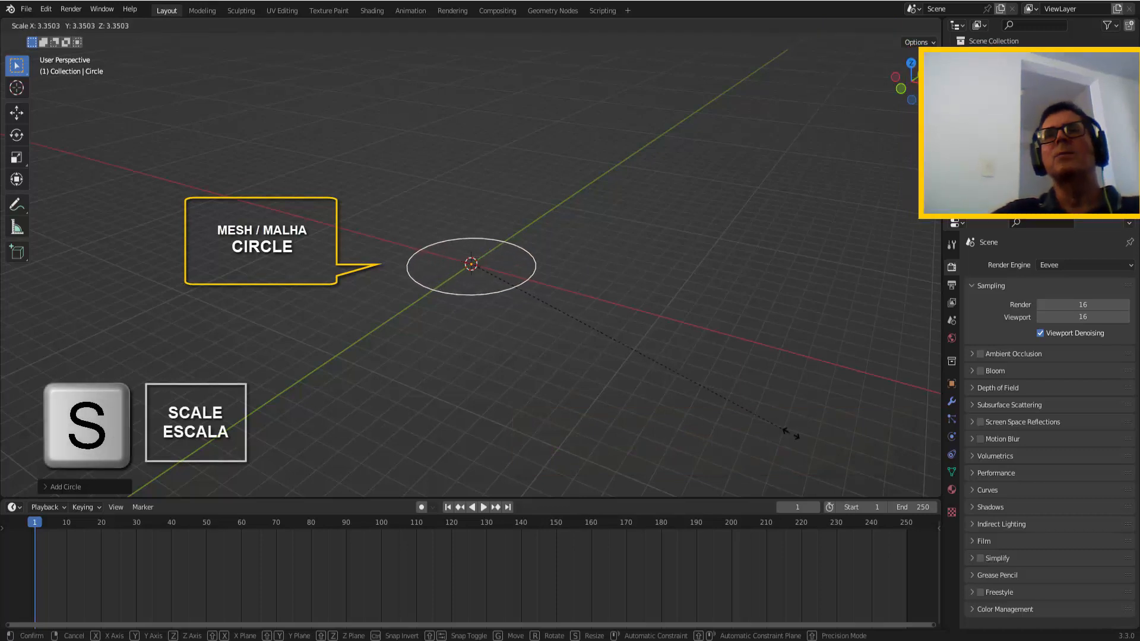
pyautogui.click(810, 426)
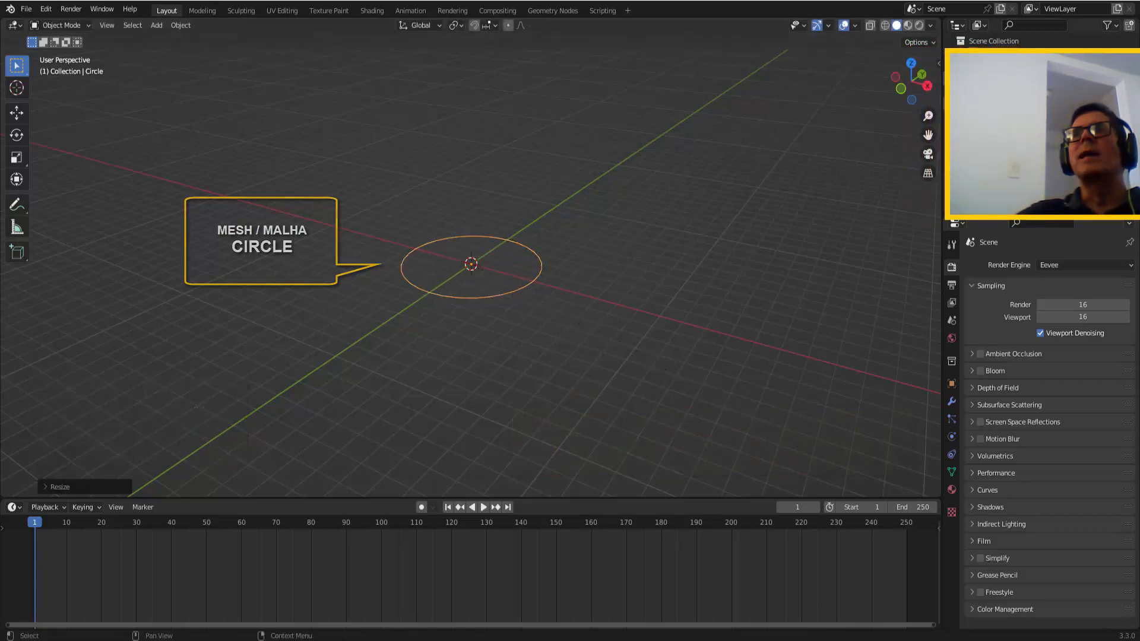
# Step: View the circle from the top and fill its outline with a face in Edit Mode
pyautogui.click(911, 64)
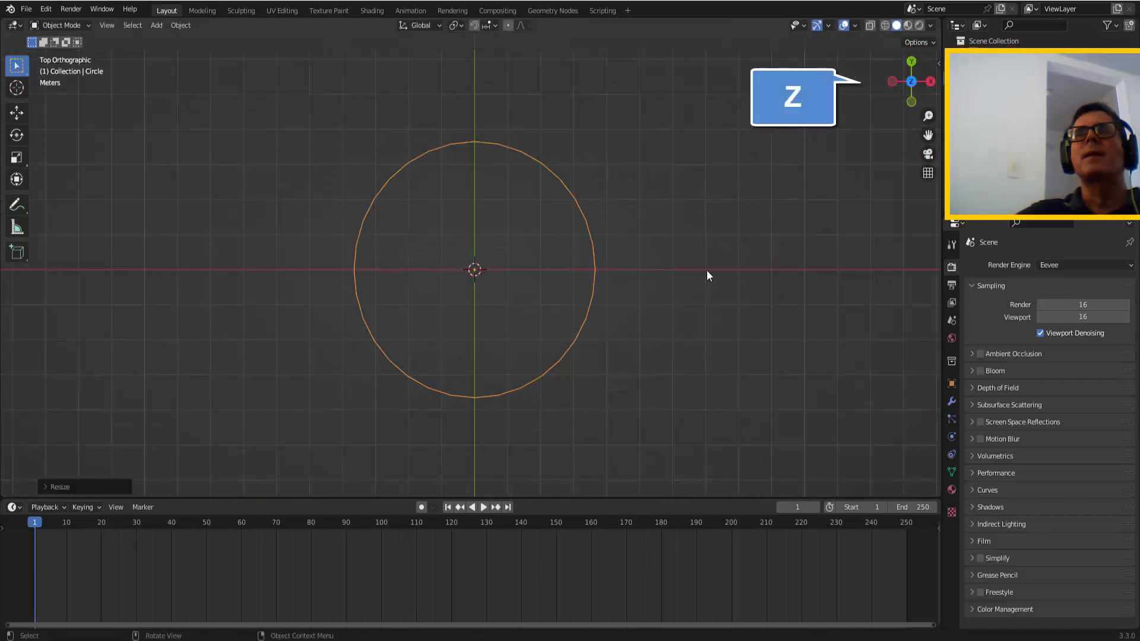
pyautogui.click(59, 25)
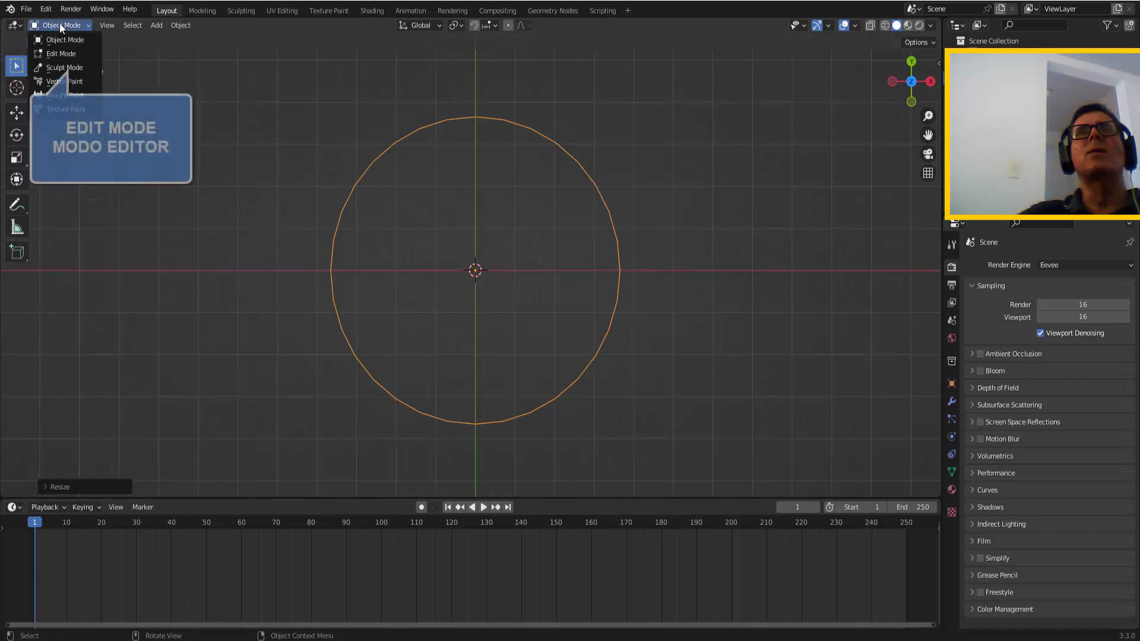
pyautogui.click(49, 49)
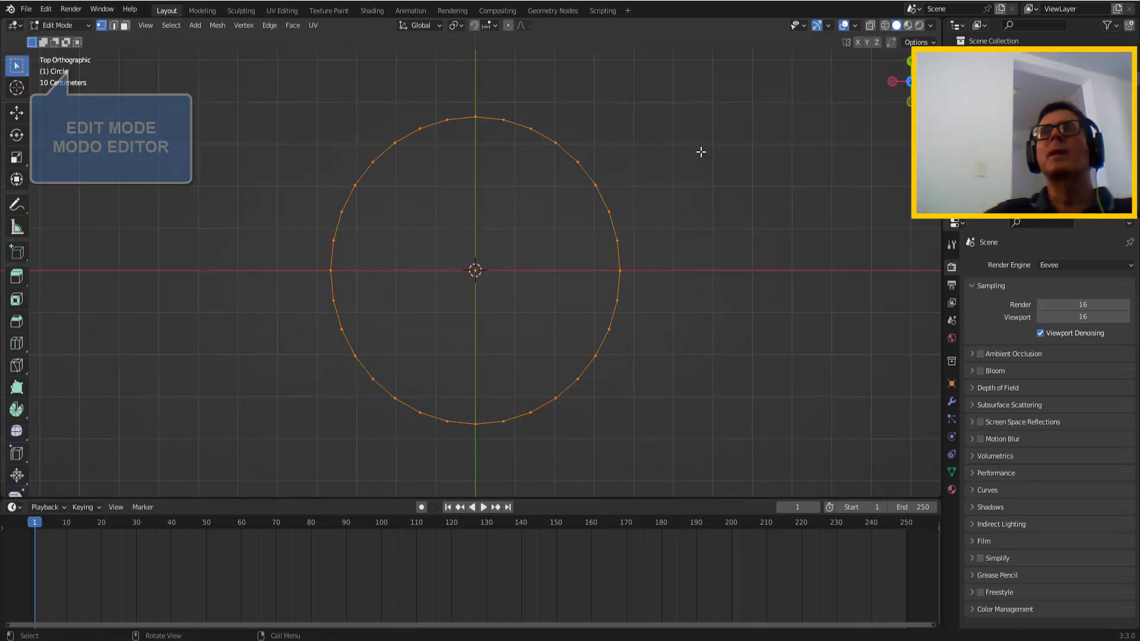
pyautogui.press('f')
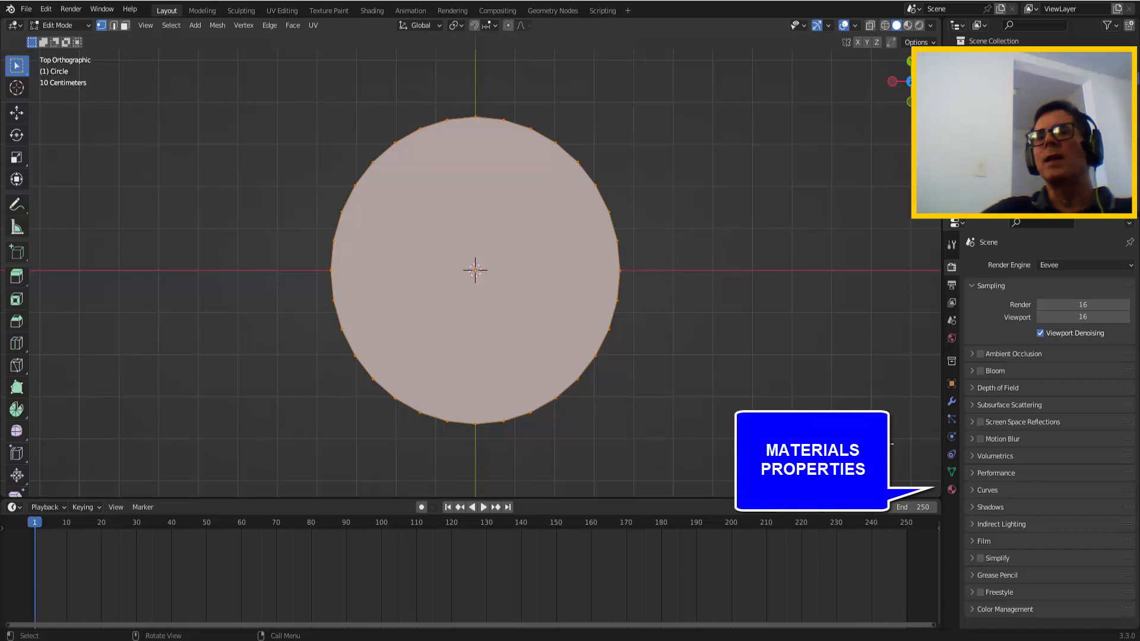
# Step: Create a new material for the circle and set its surface shader to Emission
pyautogui.click(952, 489)
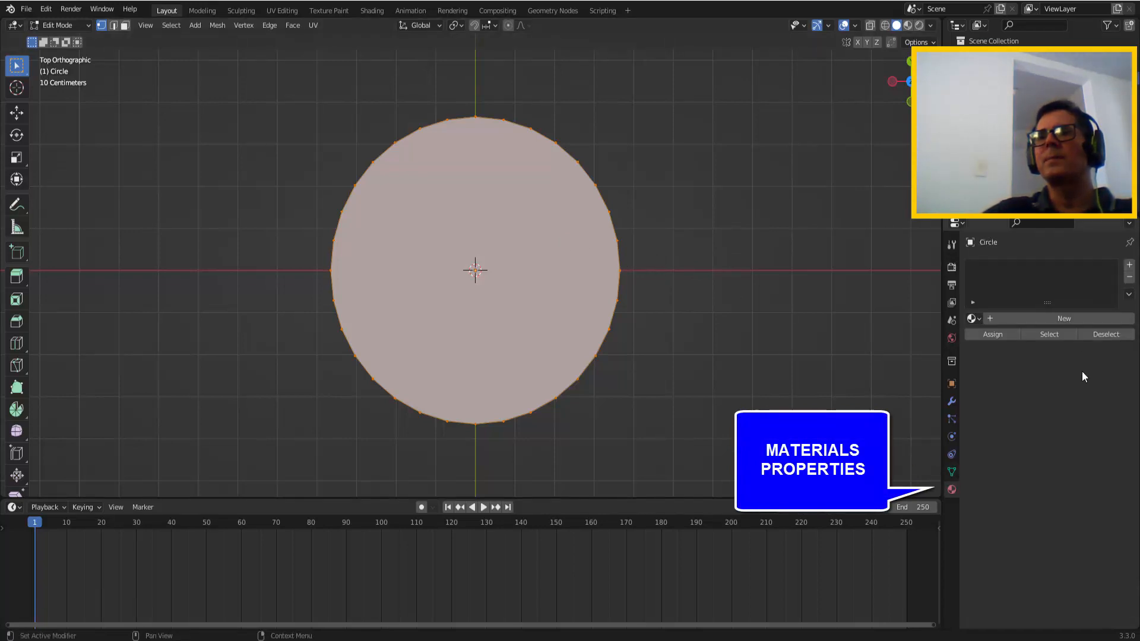
pyautogui.click(1076, 324)
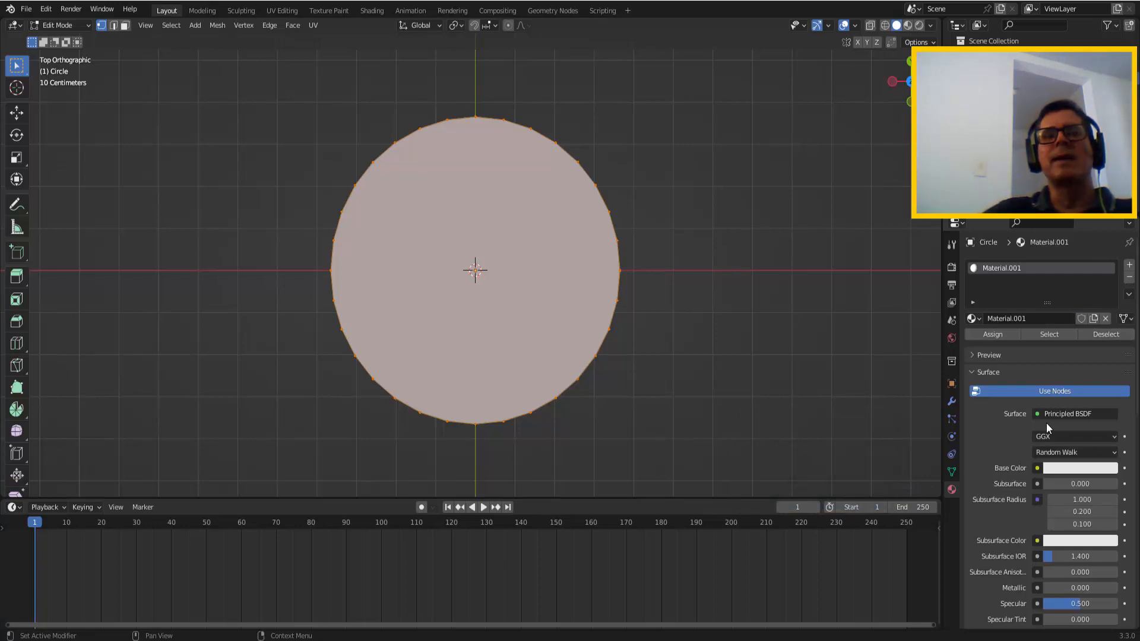
pyautogui.click(1045, 414)
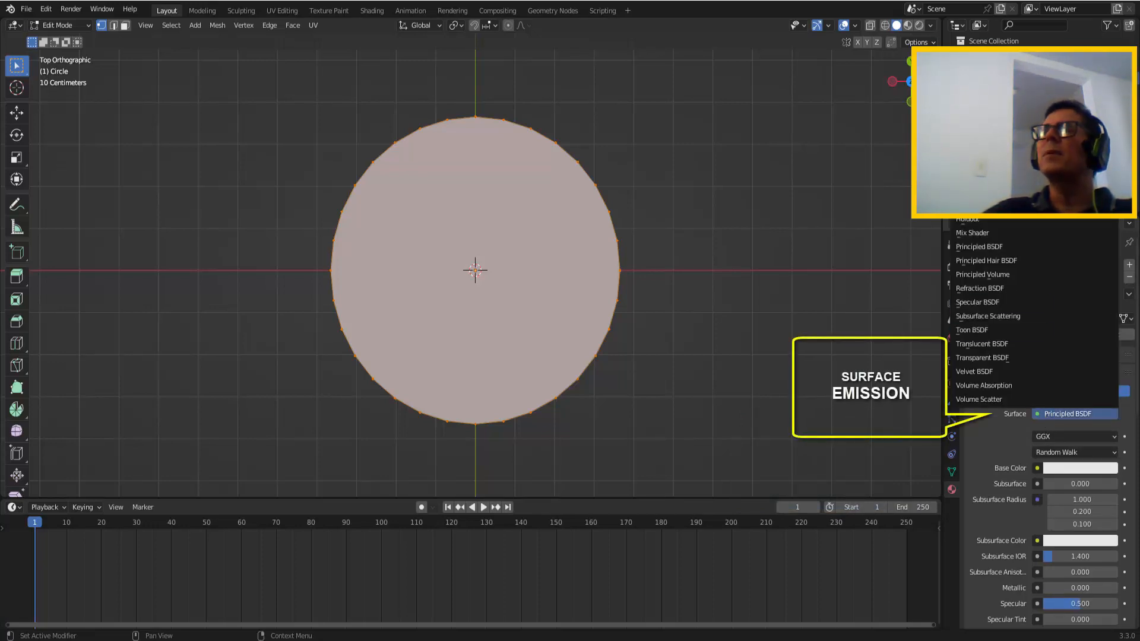
pyautogui.click(977, 163)
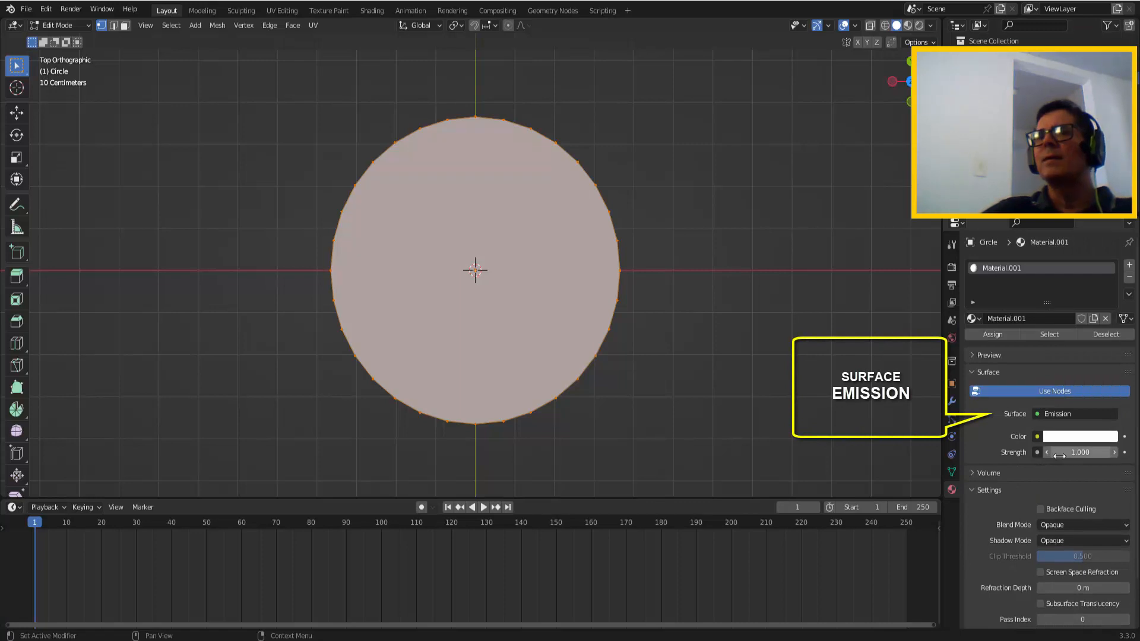
# Step: Set the emission strength to 16 and its colour to a light yellow-orange
pyautogui.click(1080, 452)
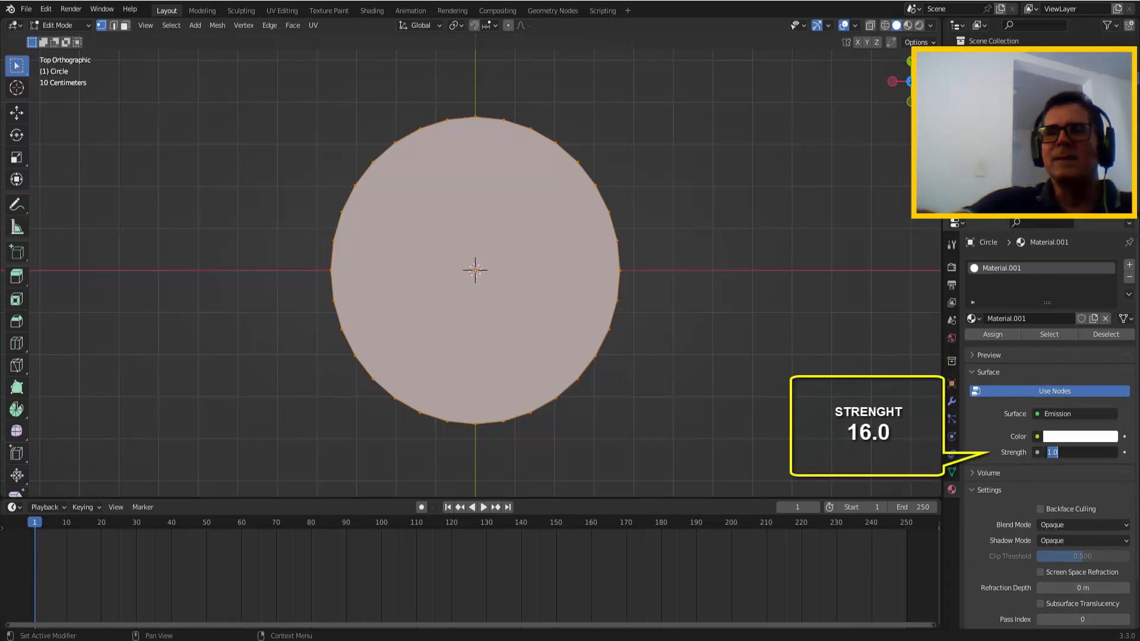
pyautogui.press('Return')
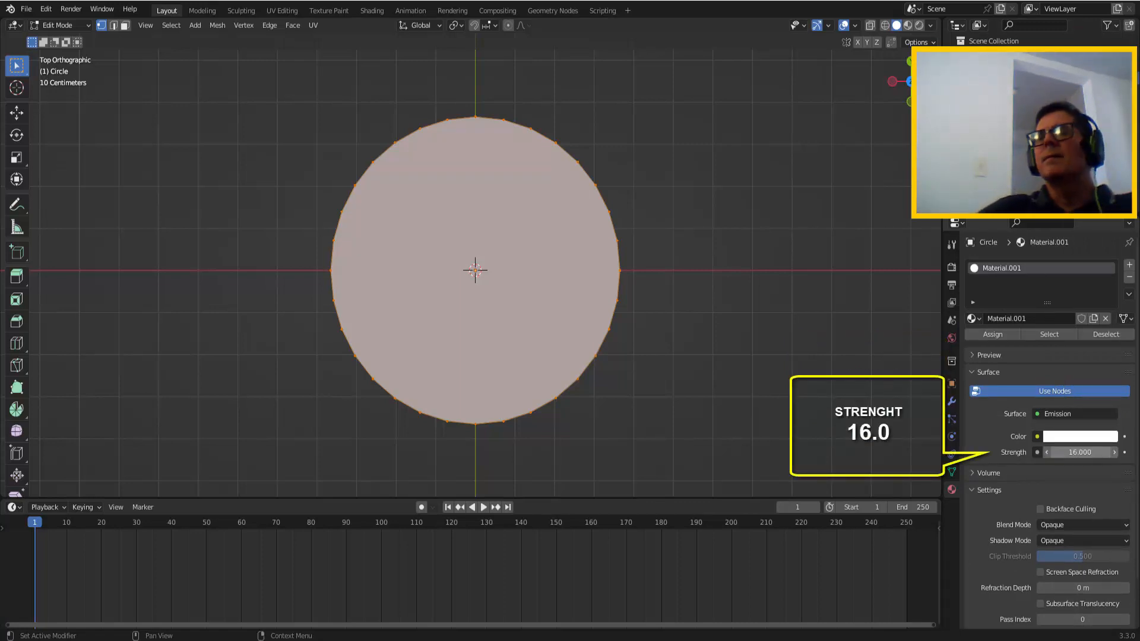
pyautogui.click(1077, 437)
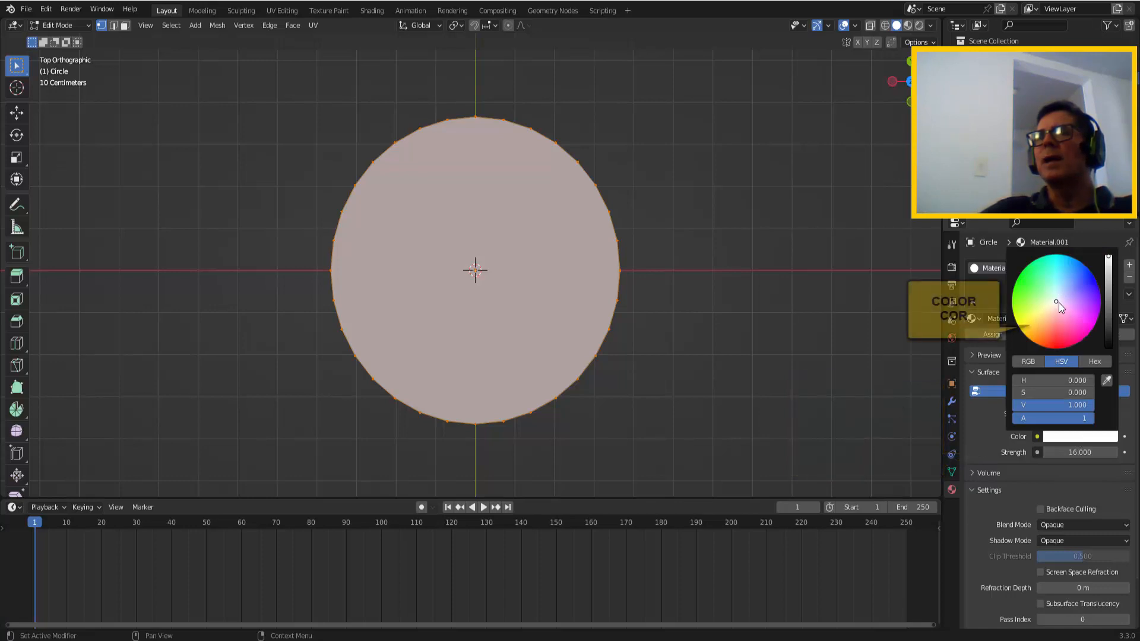
pyautogui.click(1037, 325)
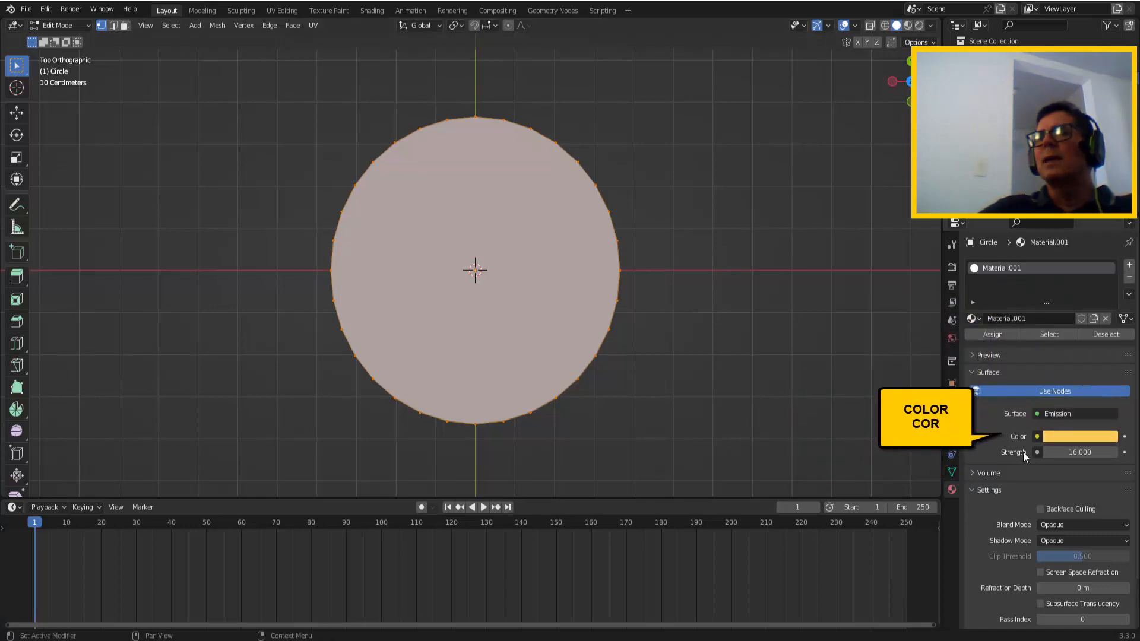
# Step: Show the viewport in rendered shading and darken the world background colour to black
pyautogui.click(920, 26)
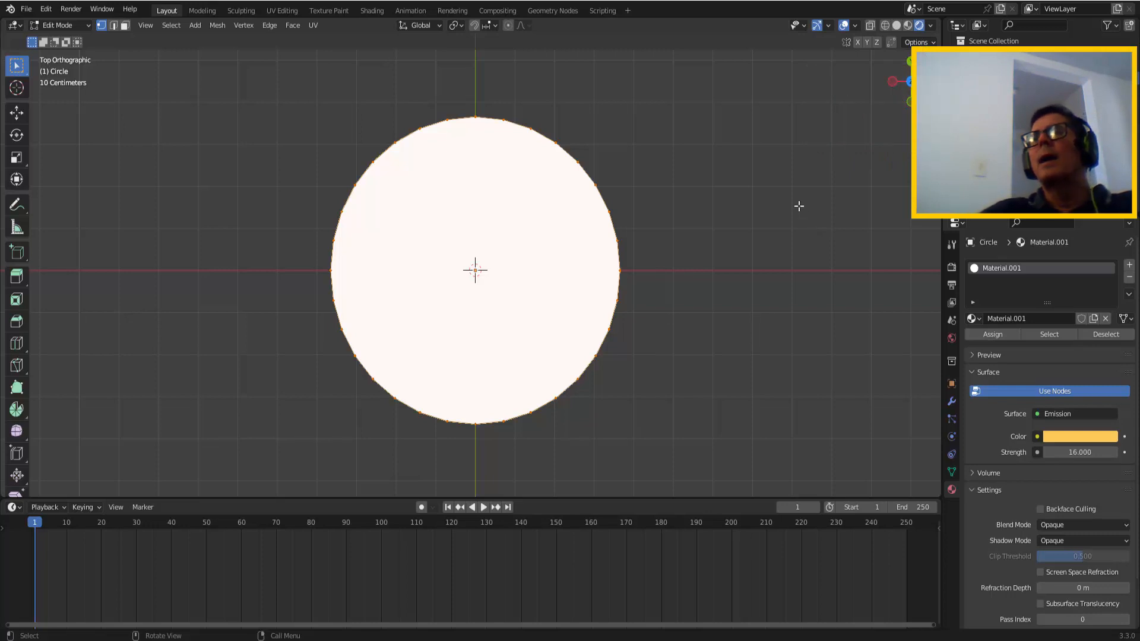
pyautogui.click(953, 340)
pyautogui.click(1066, 350)
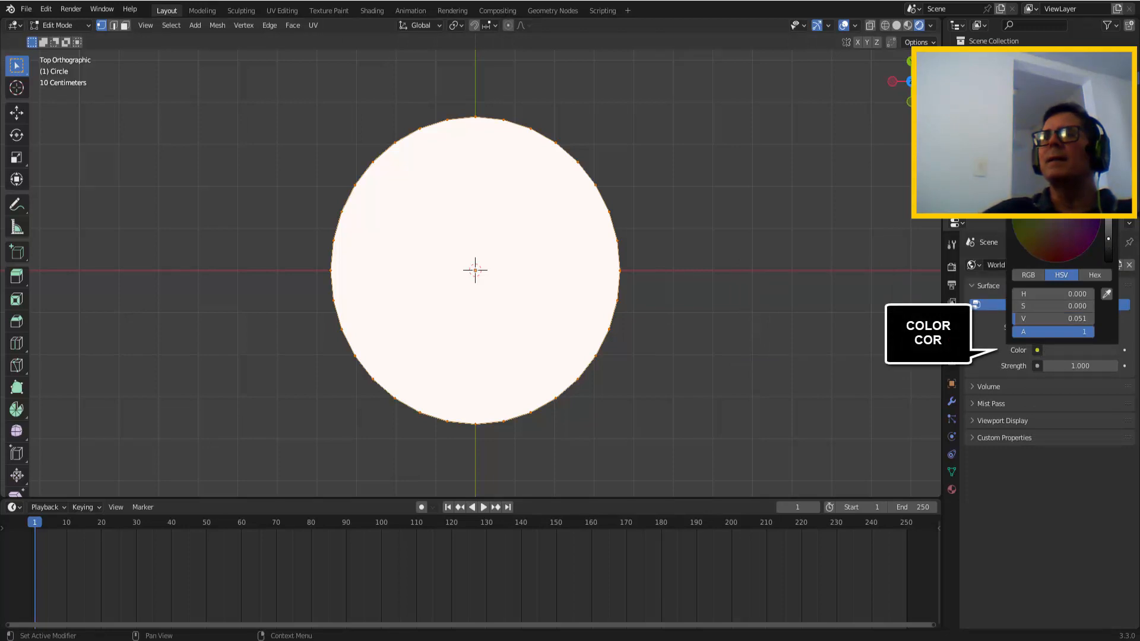
pyautogui.moveTo(1108, 238); pyautogui.dragTo(1108, 260)
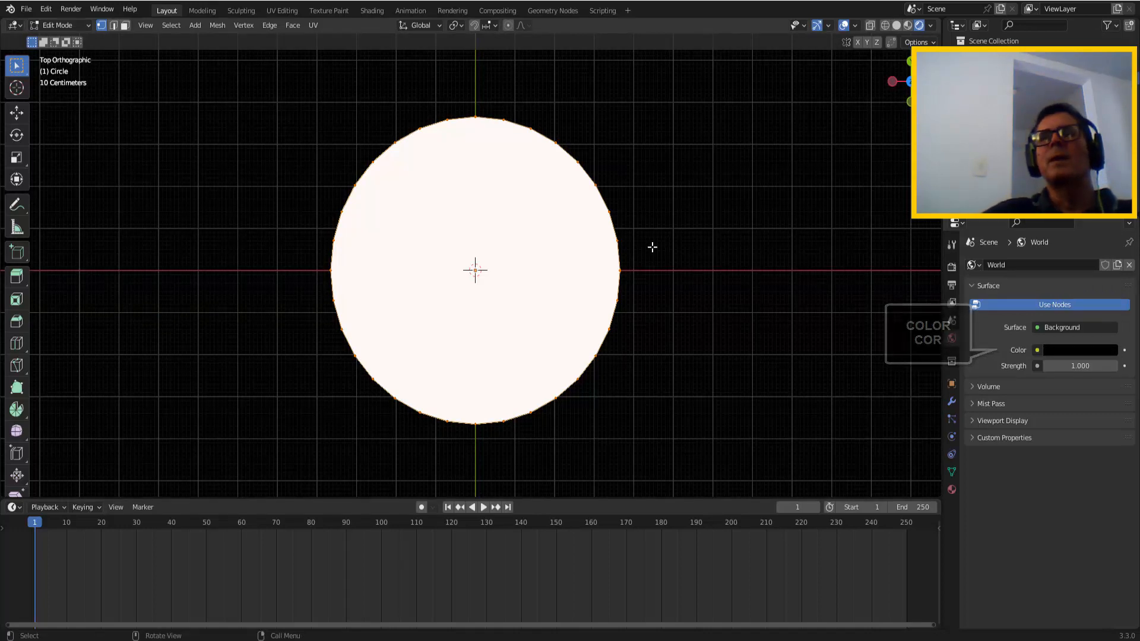
# Step: Enlarge the timeline area and turn it into a Shader Editor showing the circle's material nodes
pyautogui.scroll(-5, 653, 247)
pyautogui.scroll(1, 653, 247)
pyautogui.moveTo(671, 500); pyautogui.dragTo(688, 262)
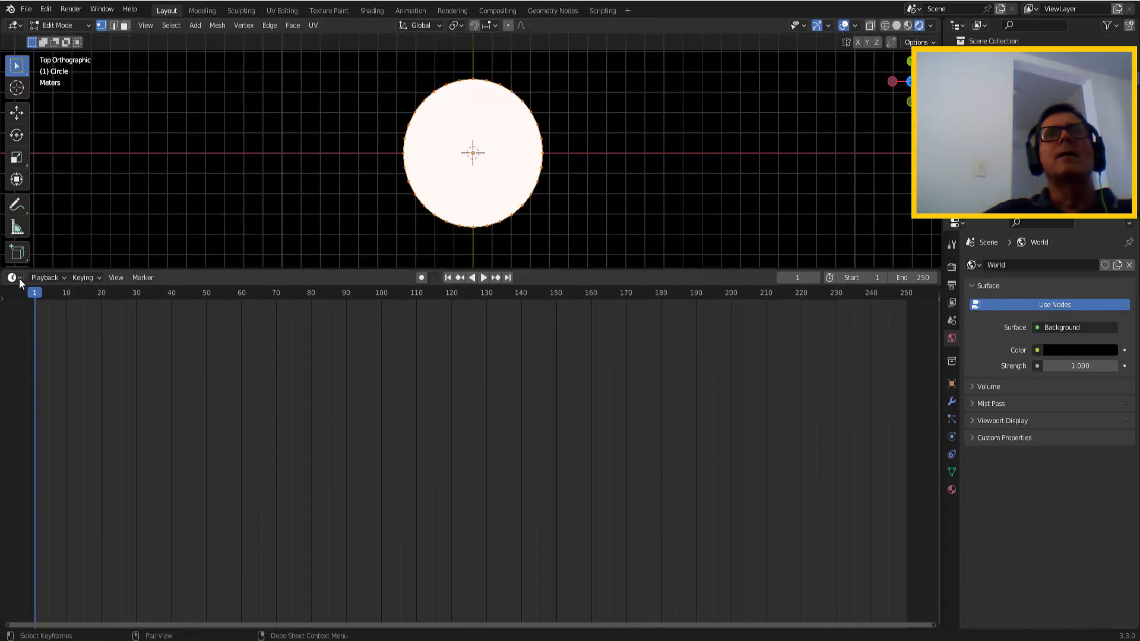
pyautogui.click(16, 278)
pyautogui.click(44, 396)
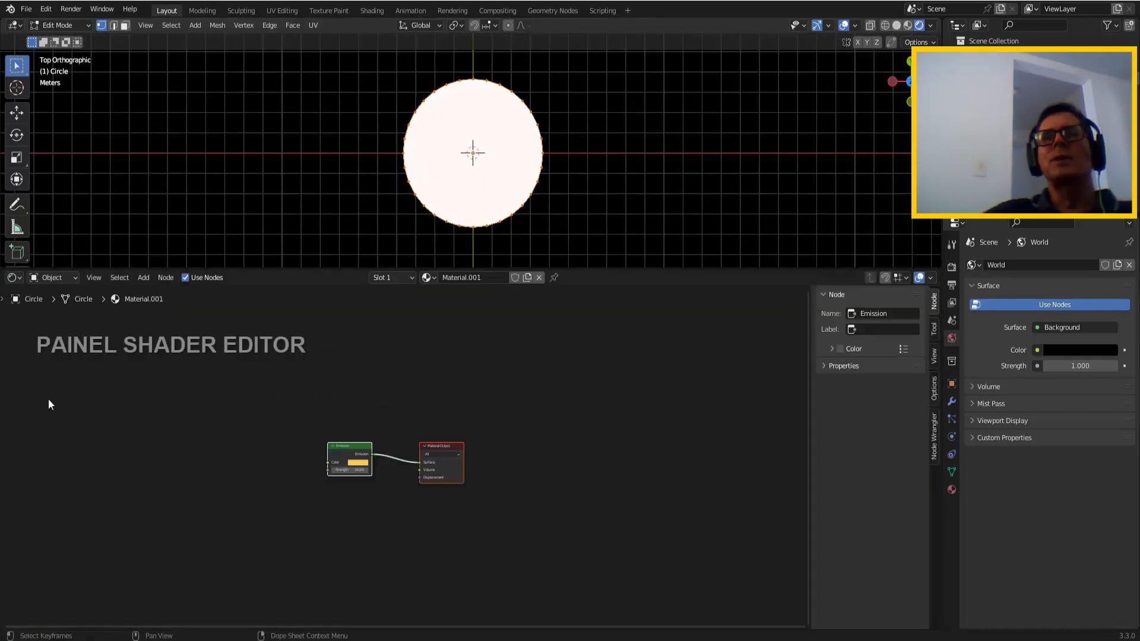
pyautogui.scroll(3, 230, 460)
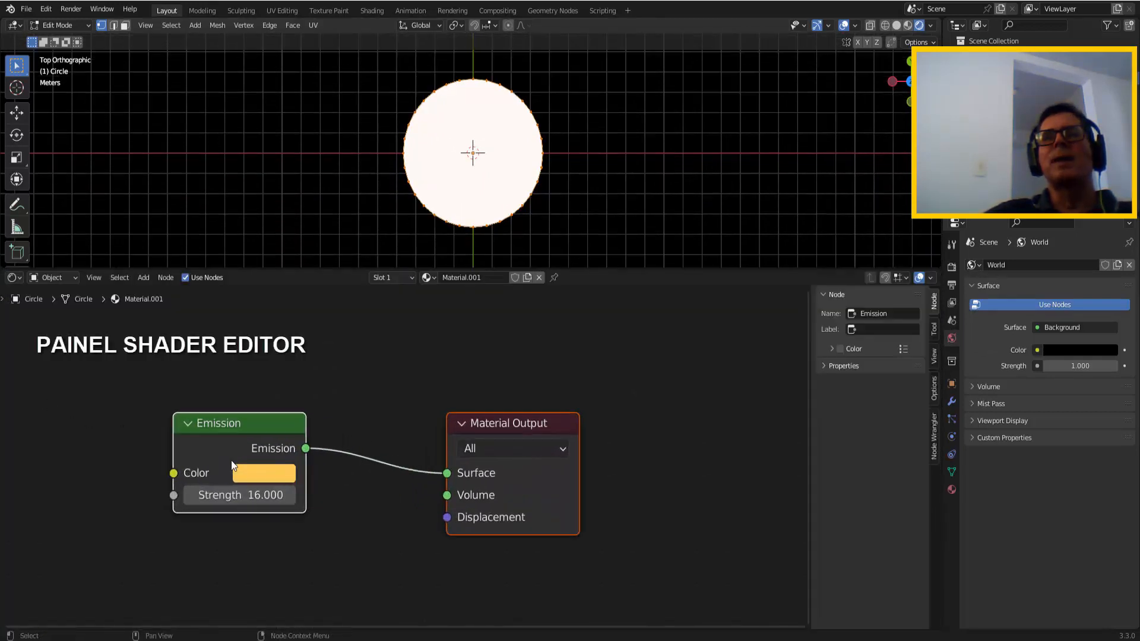
# Step: Disconnect the Emission node from the Surface input of Material Output and reconnect it
pyautogui.moveTo(508, 413); pyautogui.dragTo(698, 376)
pyautogui.moveTo(630, 433); pyautogui.dragTo(584, 458)
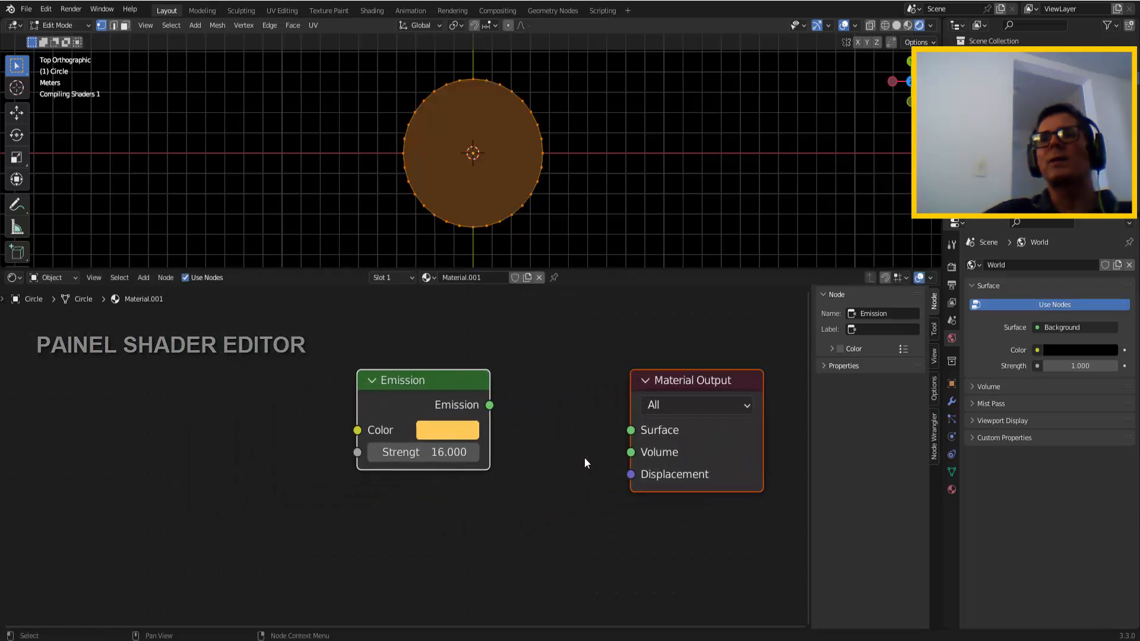
pyautogui.moveTo(489, 406); pyautogui.dragTo(629, 431)
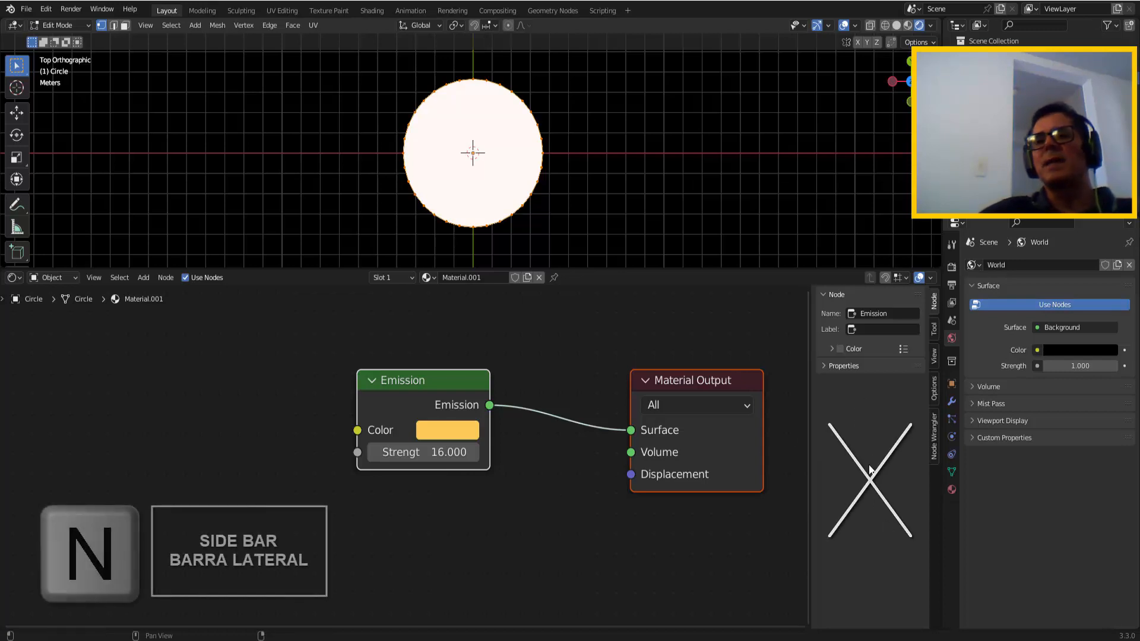
# Step: Hide the node editor's sidebar and insert a Mix Shader node on the link between Emission and Material Output
pyautogui.press('n')
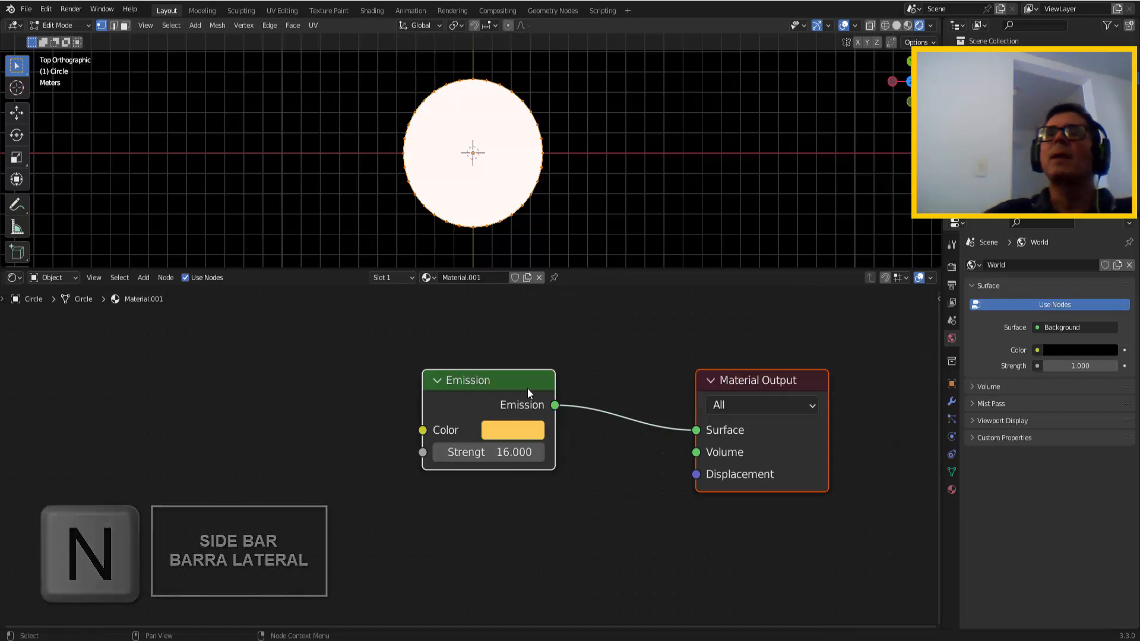
pyautogui.moveTo(506, 383)
pyautogui.mouseDown()
pyautogui.moveTo(522, 386)
pyautogui.moveTo(530, 409)
pyautogui.moveTo(510, 397)
pyautogui.moveTo(519, 417)
pyautogui.moveTo(525, 387)
pyautogui.moveTo(489, 386)
pyautogui.mouseUp()
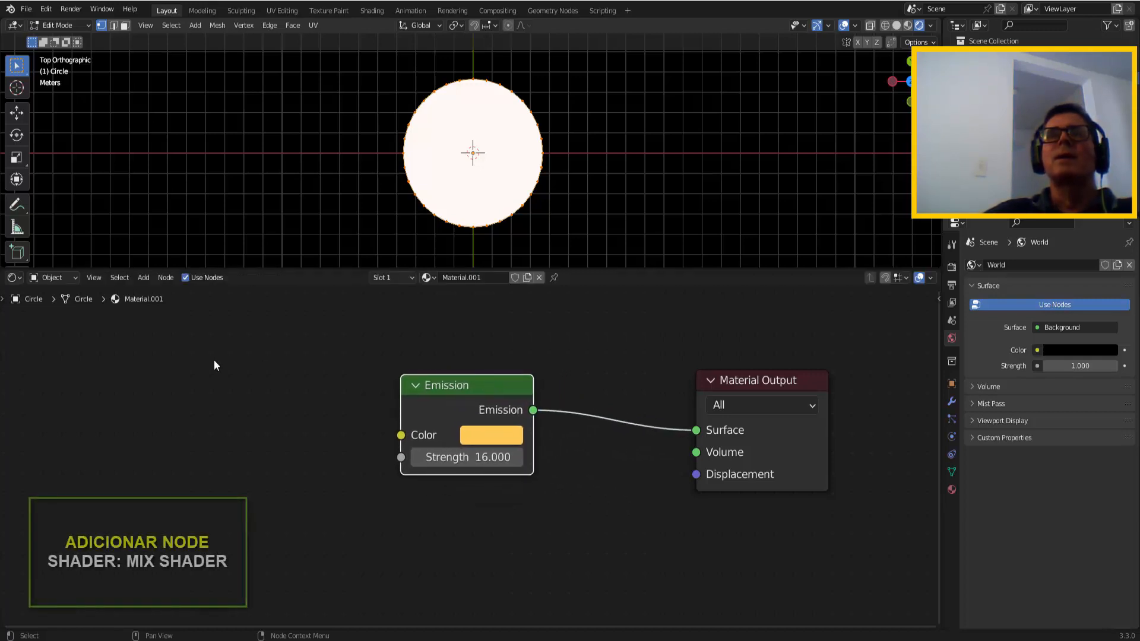
pyautogui.click(142, 277)
pyautogui.moveTo(165, 336)
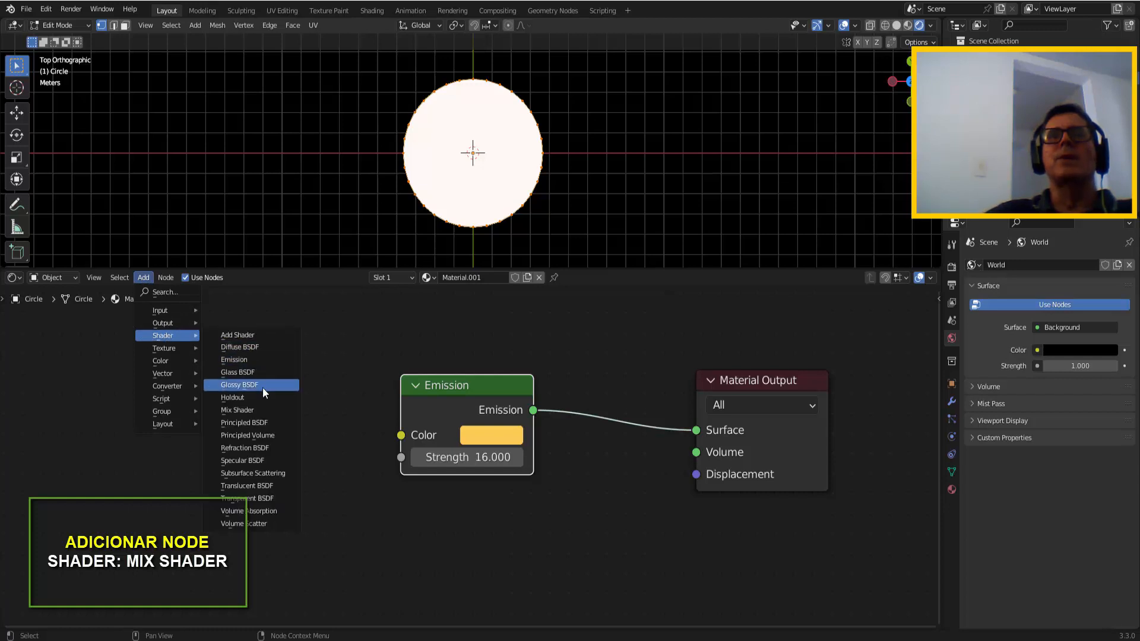
pyautogui.click(251, 411)
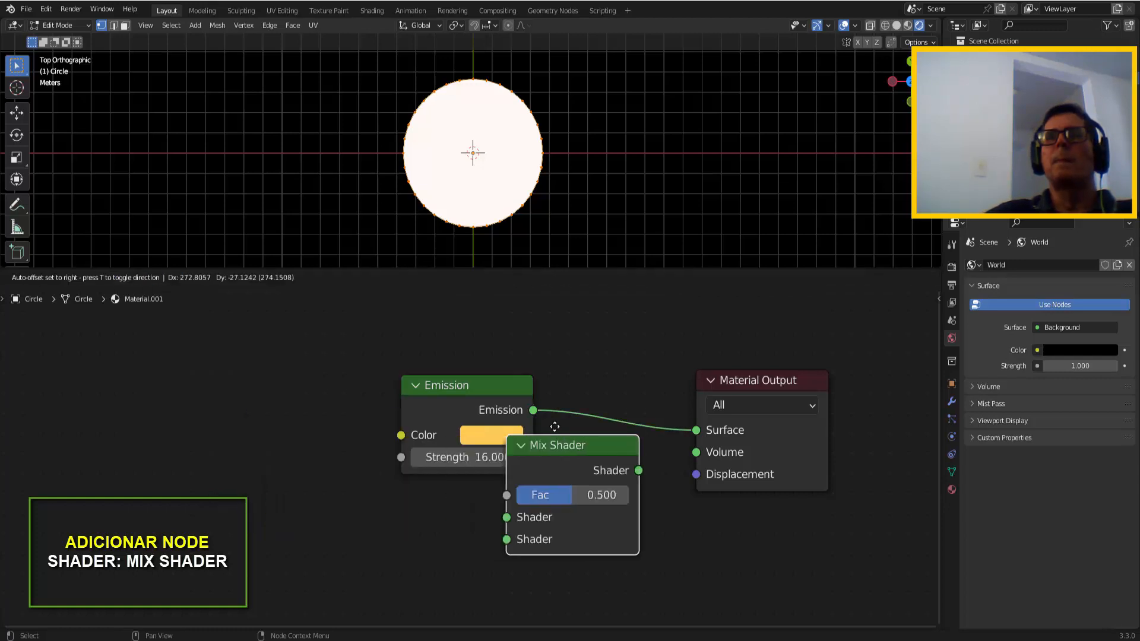
pyautogui.click(544, 380)
pyautogui.scroll(-1, 544, 380)
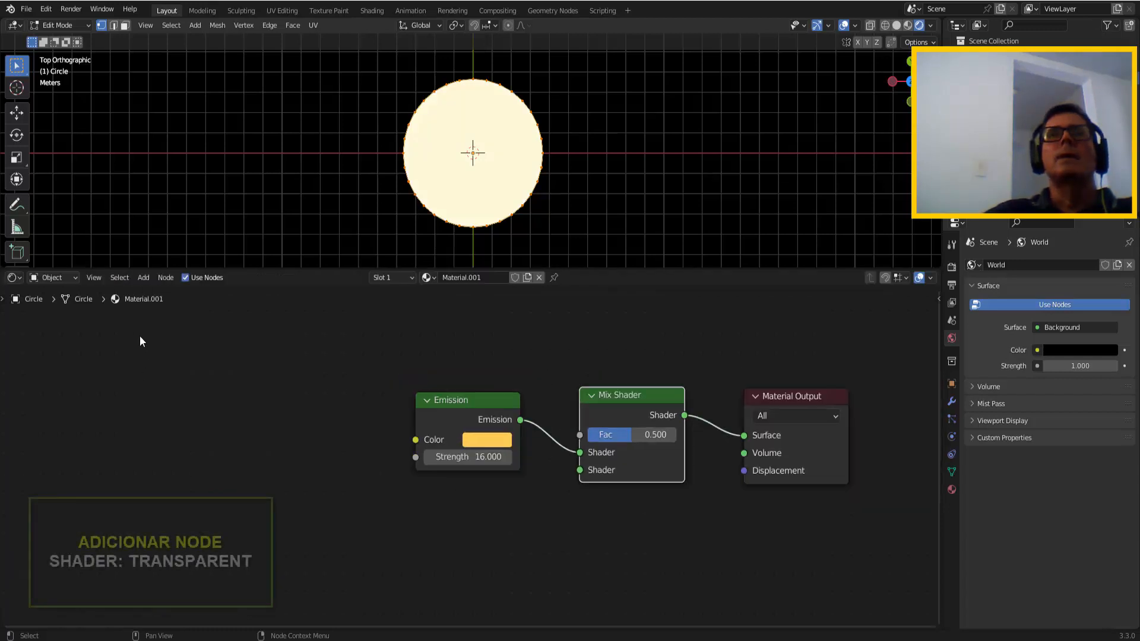
# Step: Add a Transparent BSDF node below Emission and connect it to the upper Shader input of Mix Shader, with Emission on the lower one
pyautogui.click(145, 277)
pyautogui.moveTo(170, 334)
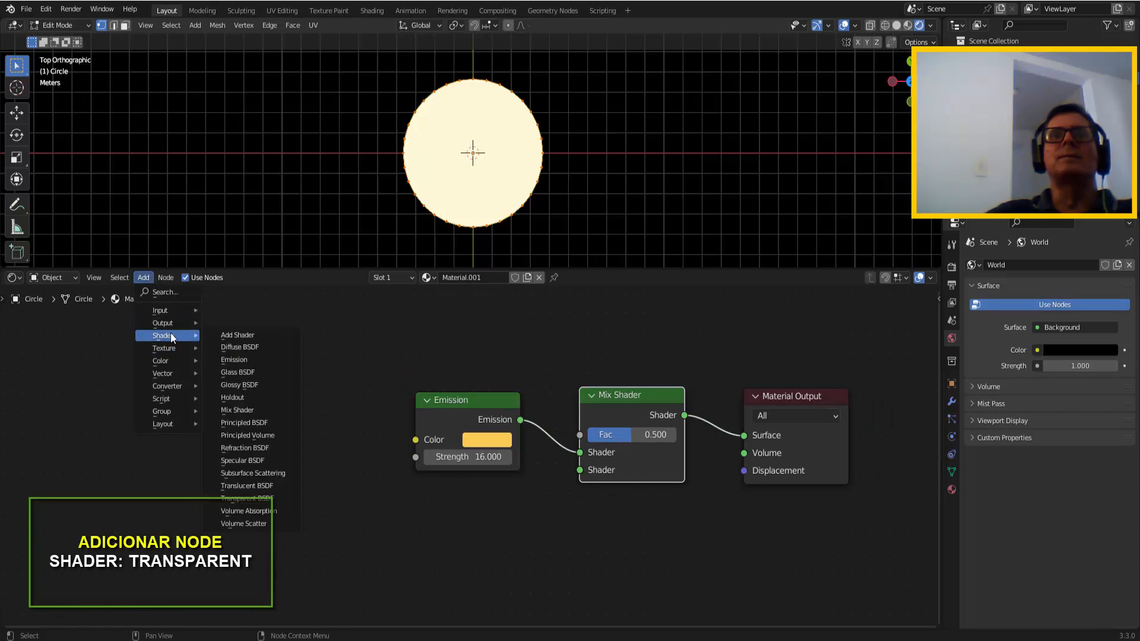
pyautogui.click(249, 498)
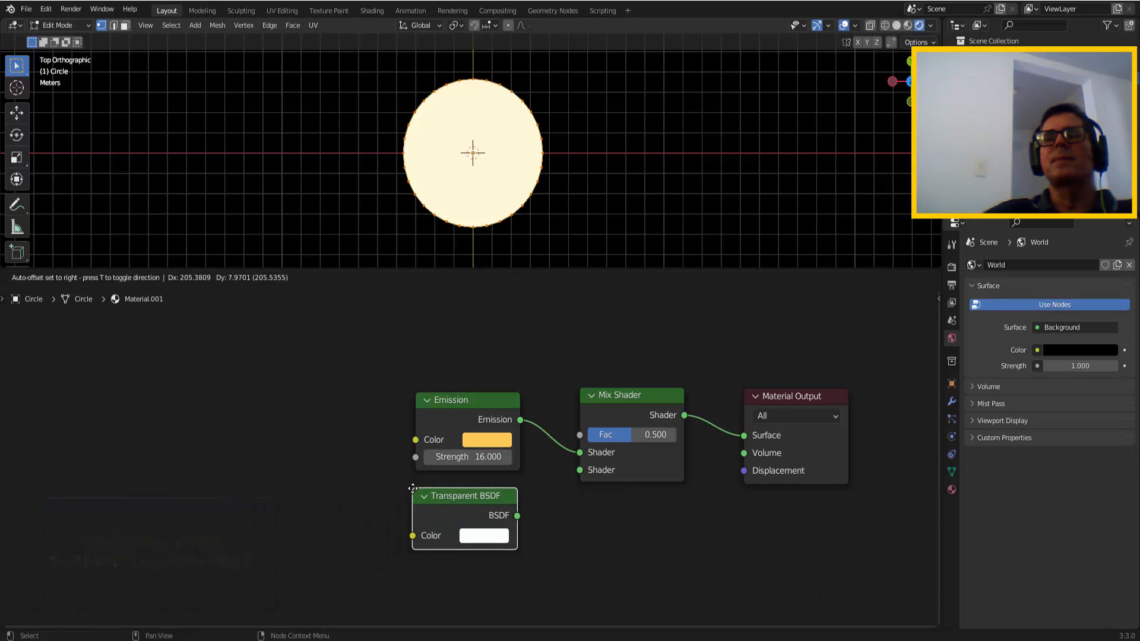
pyautogui.click(413, 488)
pyautogui.moveTo(520, 515); pyautogui.dragTo(579, 457)
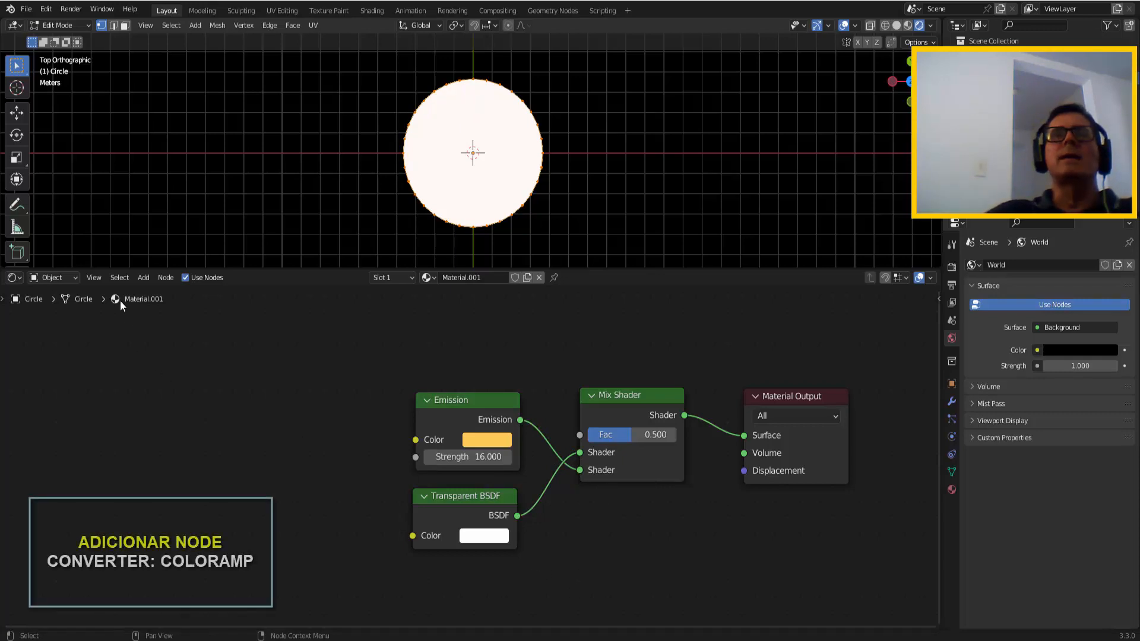
# Step: Add a ColorRamp converter node and place it beside the Emission node, on its input side
pyautogui.click(145, 279)
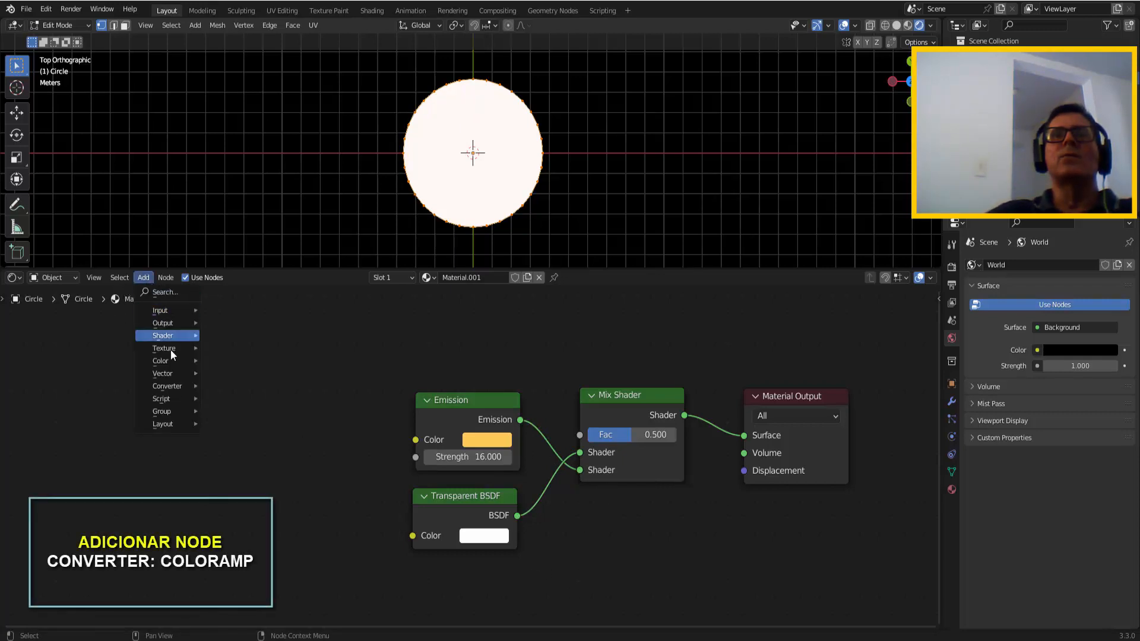
pyautogui.moveTo(171, 386)
pyautogui.click(231, 410)
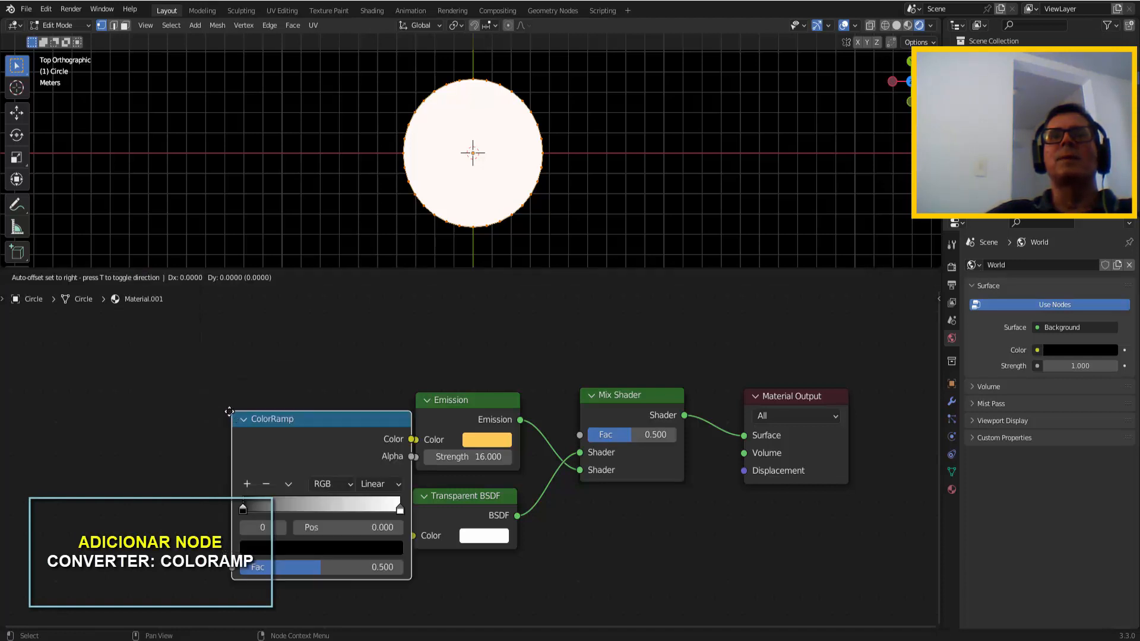
pyautogui.click(193, 388)
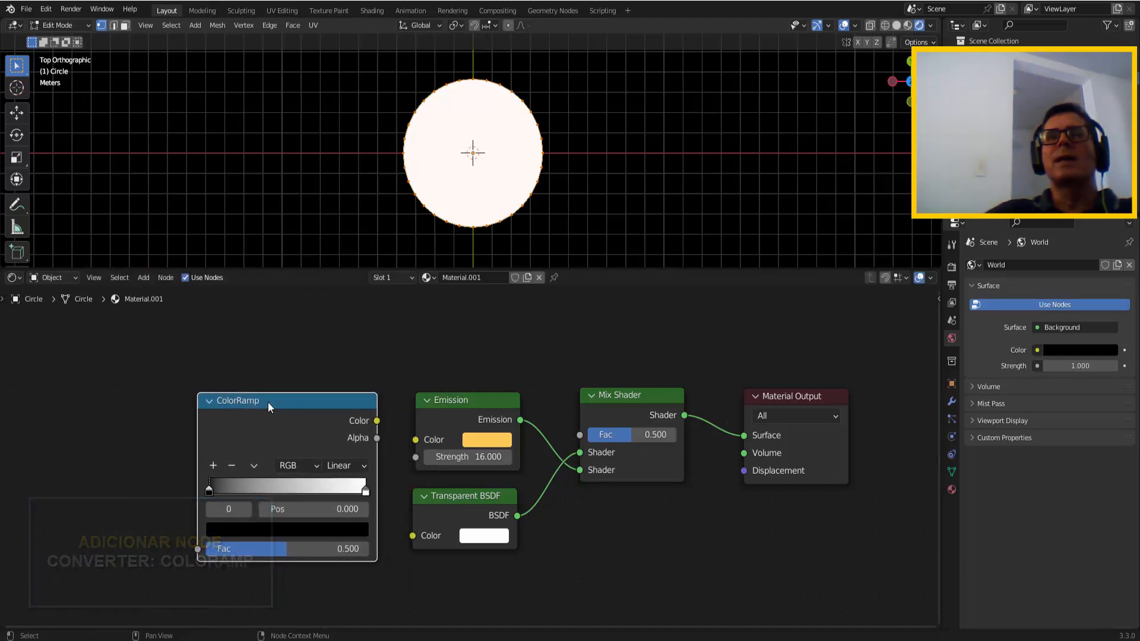
# Step: Connect the Color output of ColorRamp to the Color input of Emission
pyautogui.moveTo(377, 420); pyautogui.dragTo(415, 440)
pyautogui.scroll(-3, 301, 452)
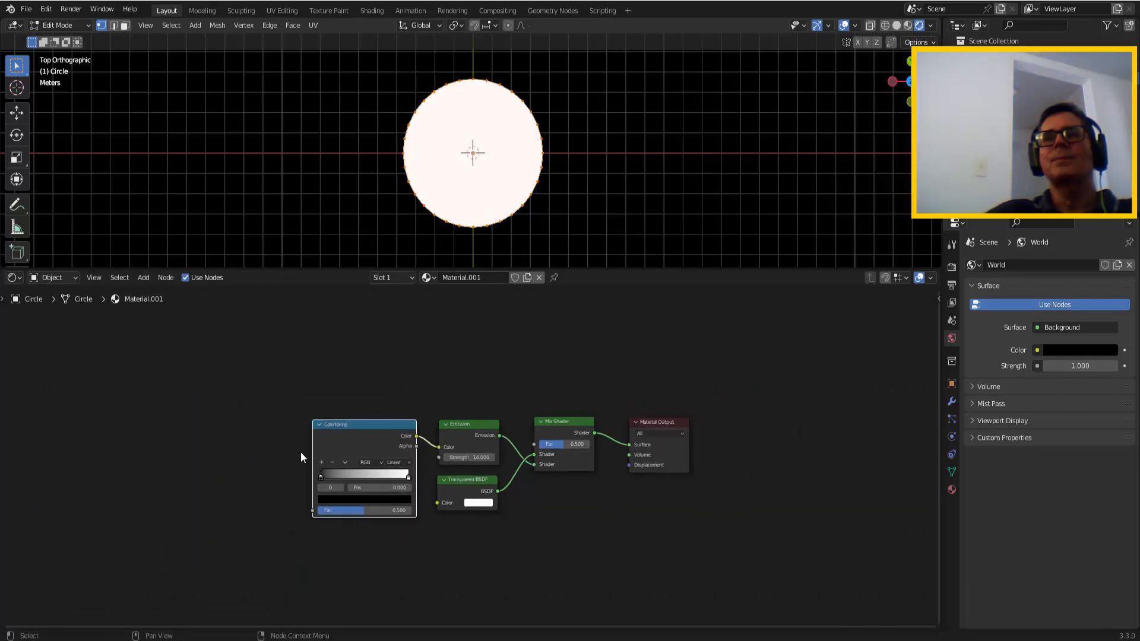
pyautogui.moveTo(503, 545); pyautogui.dragTo(585, 522, button='middle')
pyautogui.scroll(2, 594, 527)
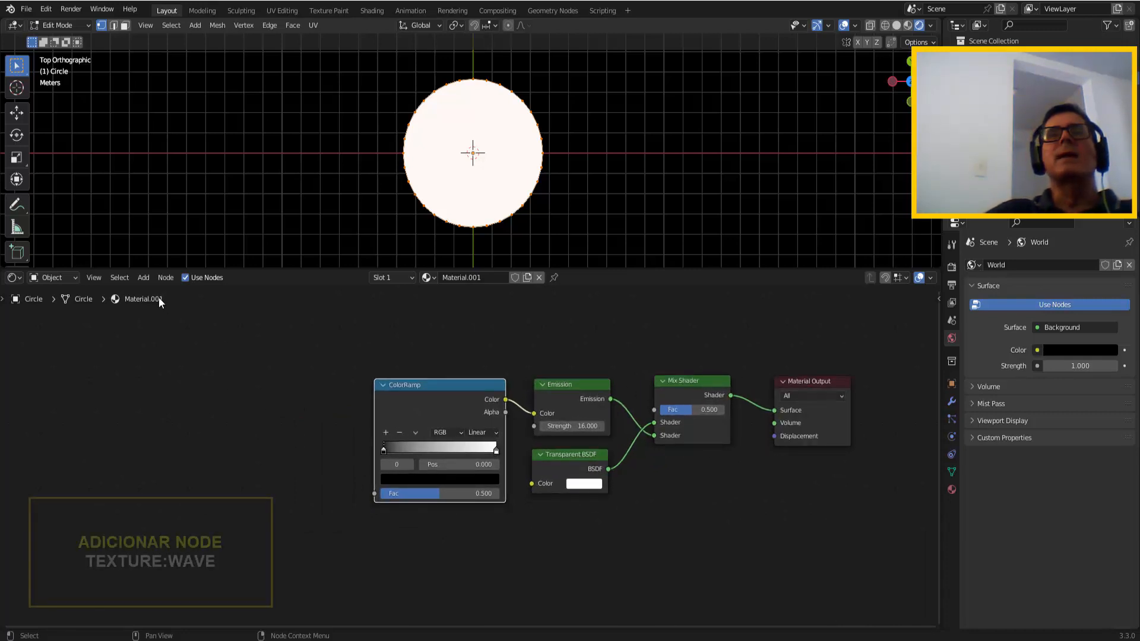
# Step: Add a Wave Texture node and place it beside the ColorRamp, on its input side
pyautogui.click(144, 278)
pyautogui.moveTo(177, 350)
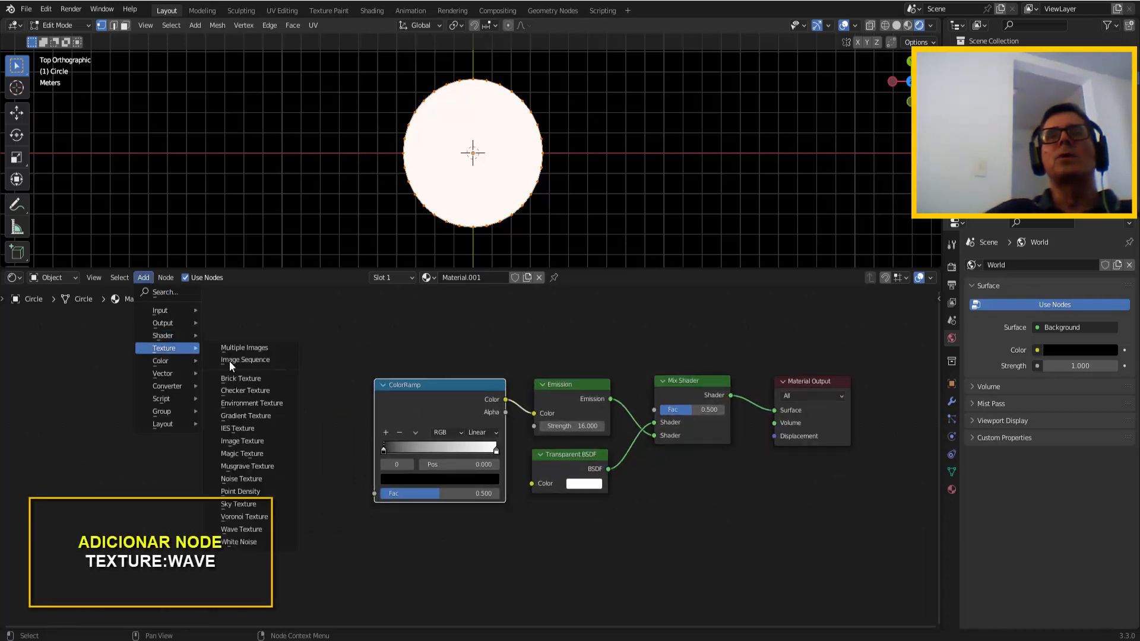
pyautogui.click(250, 528)
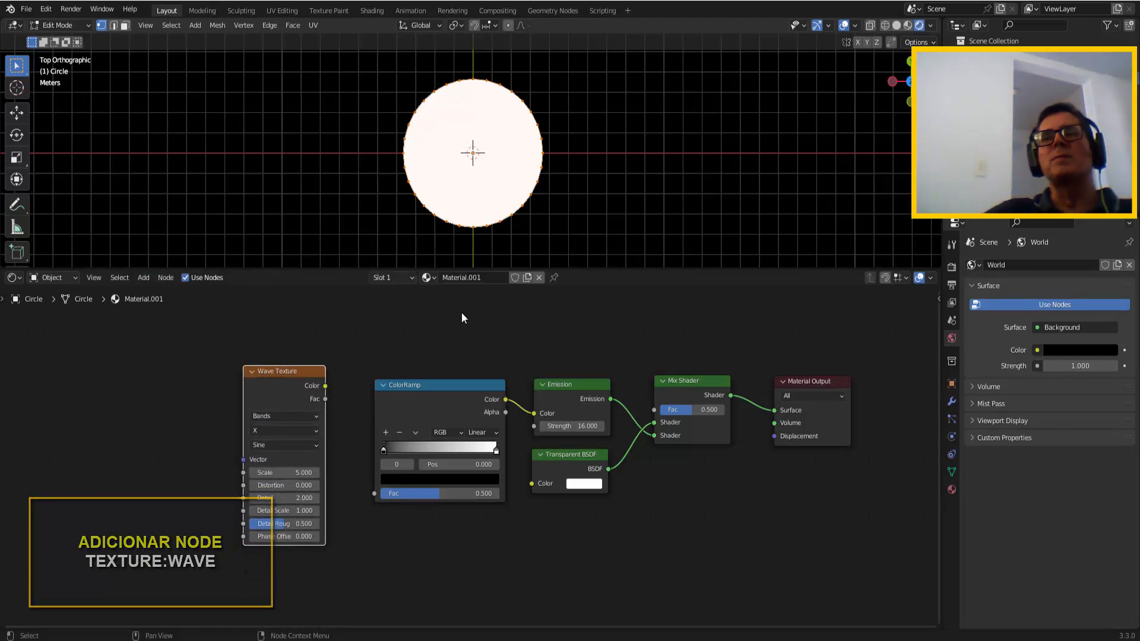
# Step: Set the Wave Texture's bands direction to Z and its wave type to Rings, and connect its Color output to the Fac input of ColorRamp
pyautogui.click(266, 431)
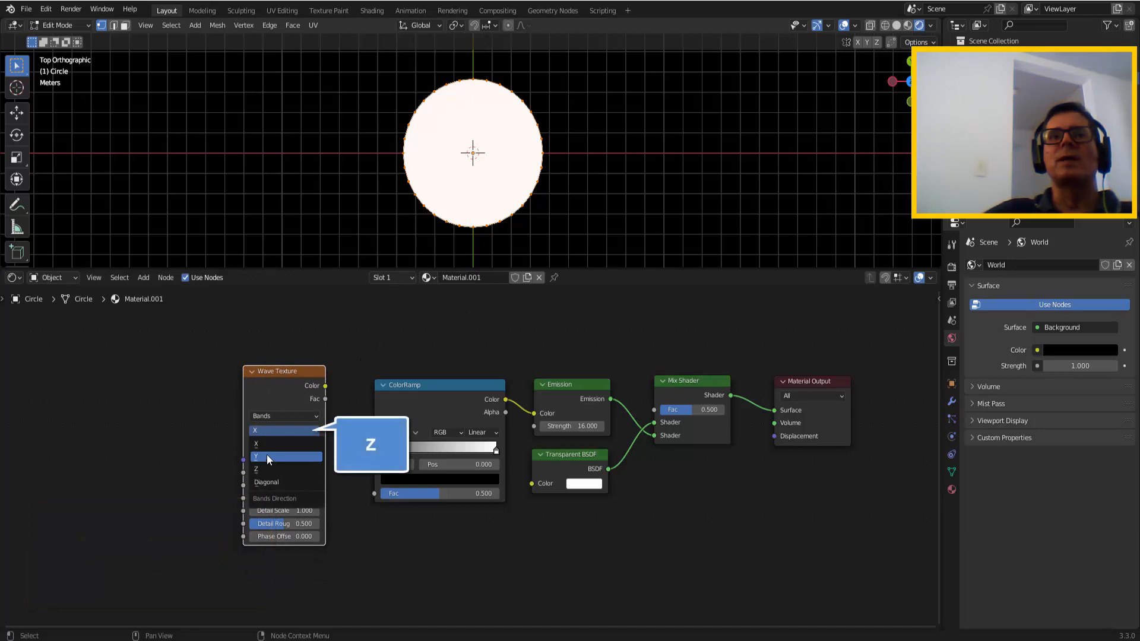
pyautogui.click(263, 469)
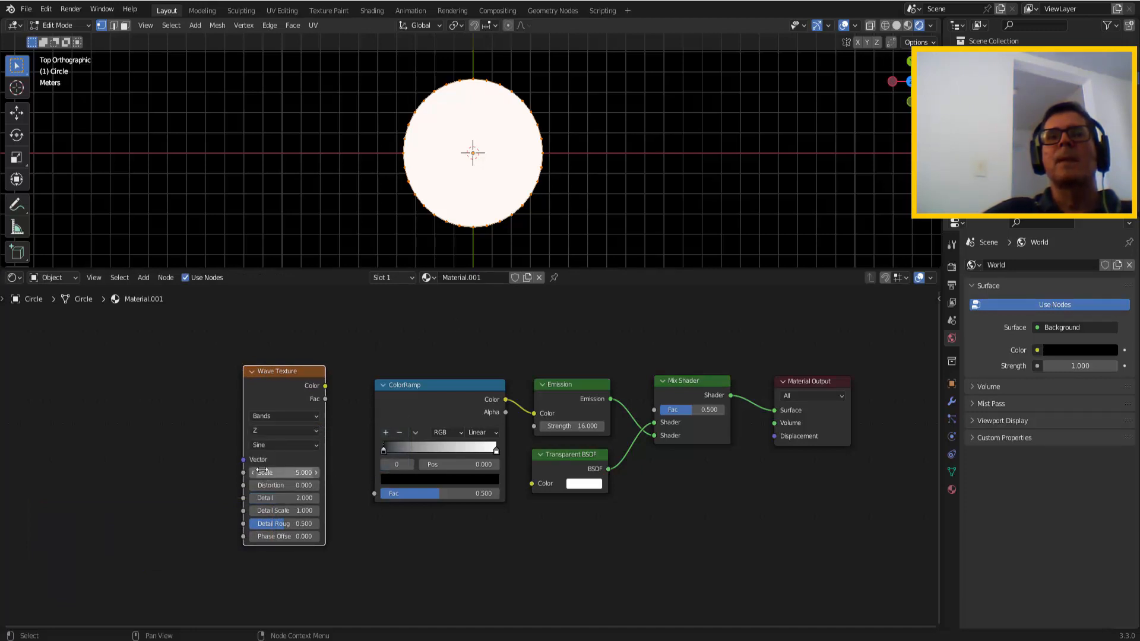
pyautogui.click(259, 418)
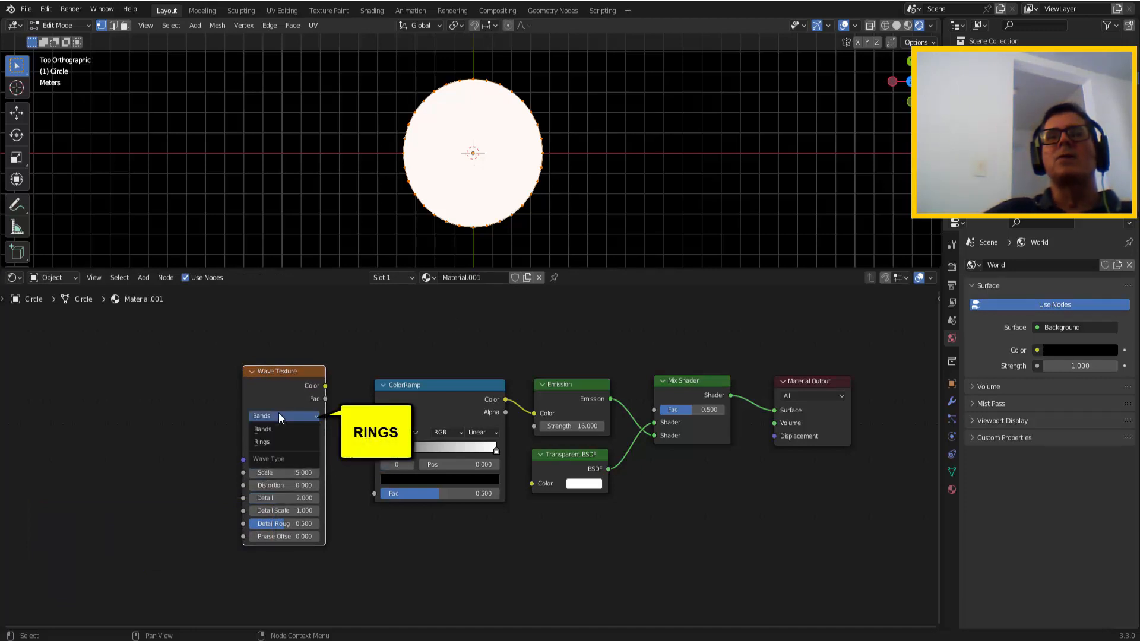
pyautogui.click(269, 441)
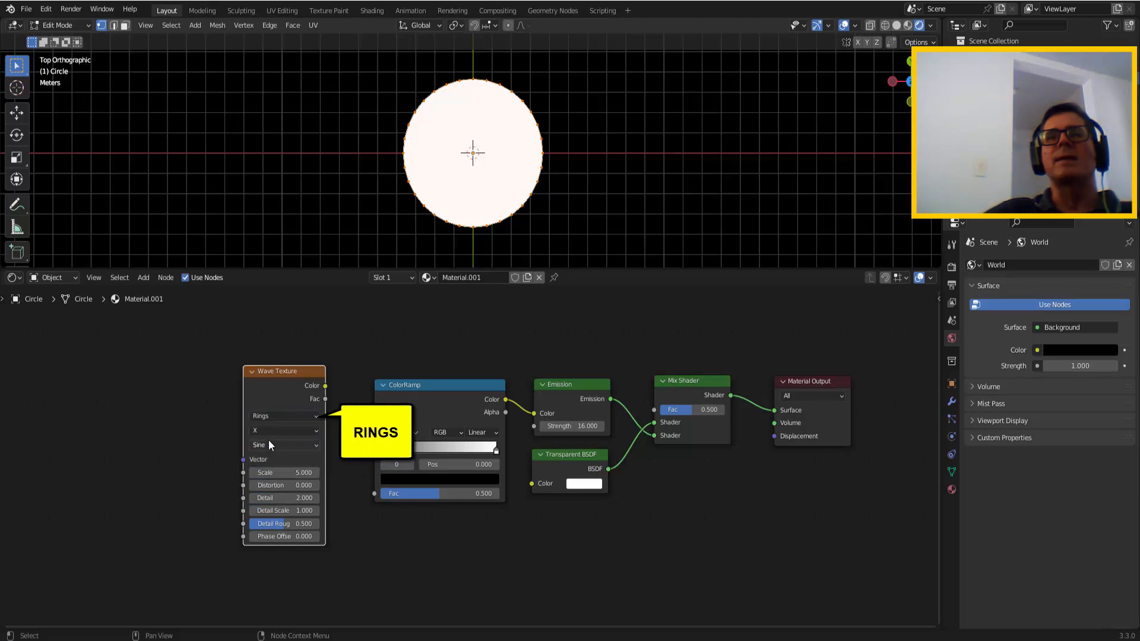
pyautogui.moveTo(325, 385); pyautogui.dragTo(376, 493)
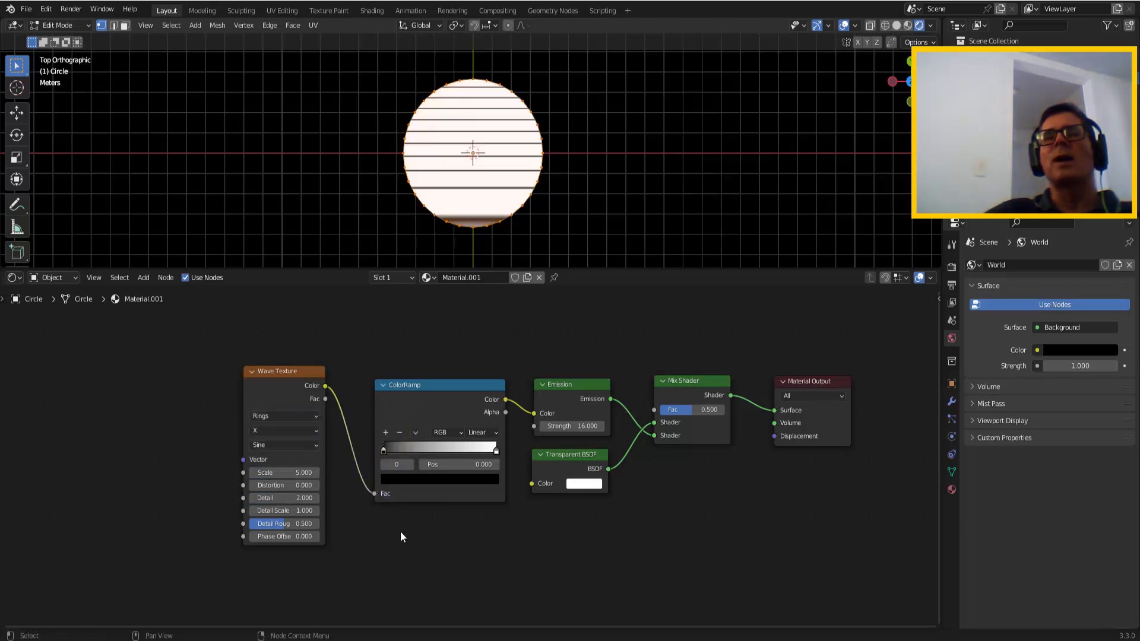
# Step: Set the Wave Texture's Scale to 3.2 and its Distortion to 6.7
pyautogui.doubleClick(291, 473)
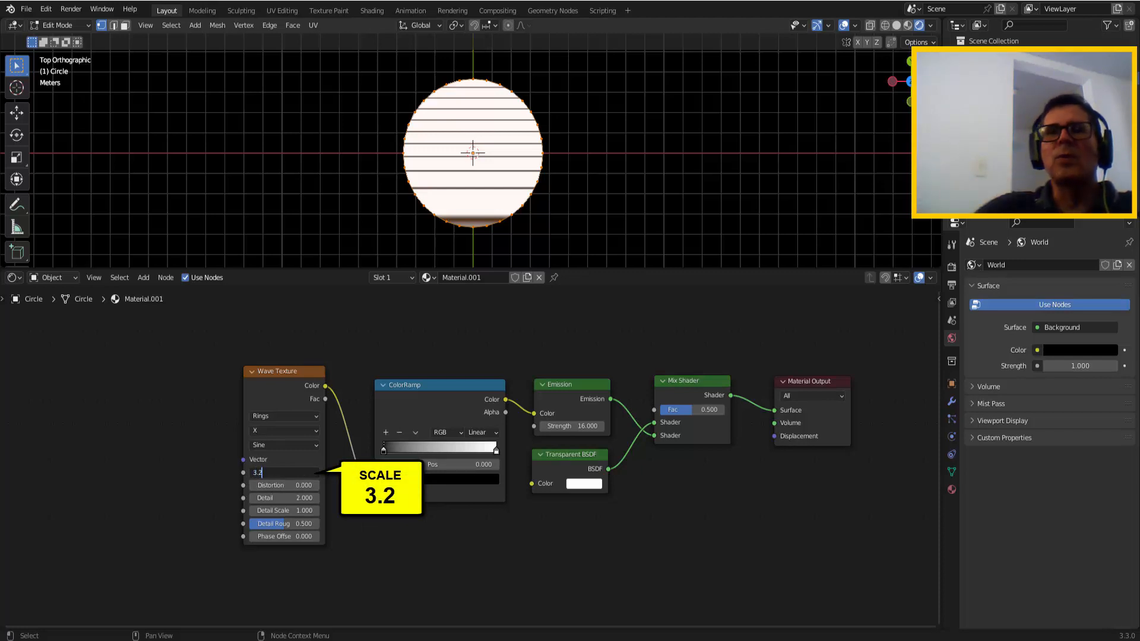
pyautogui.write('3.2')
pyautogui.press('Return')
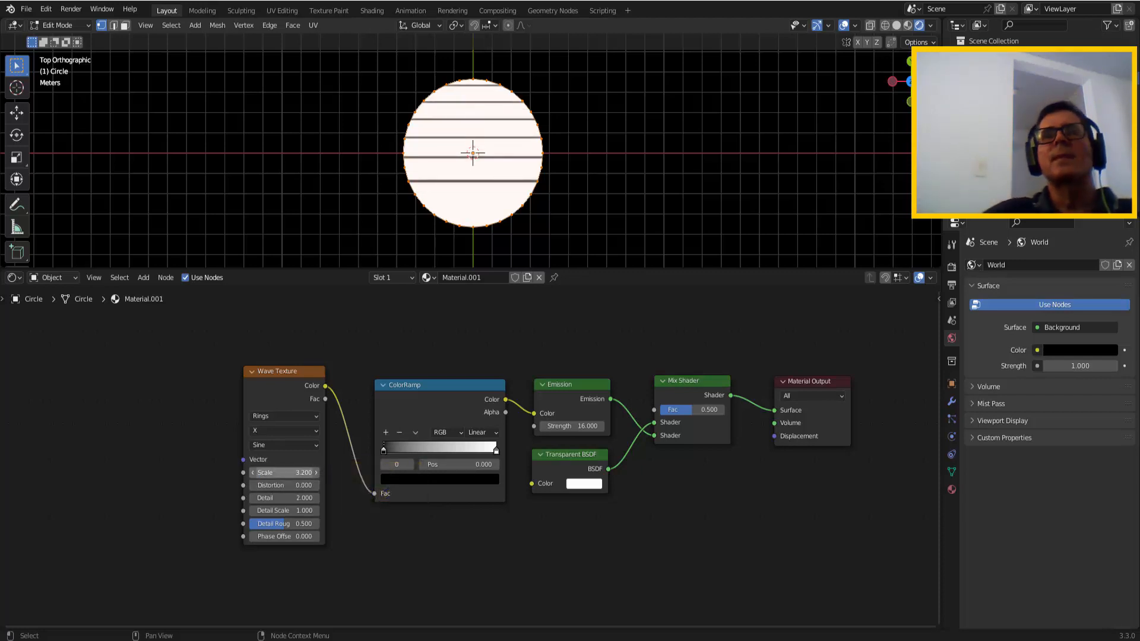
pyautogui.doubleClick(291, 485)
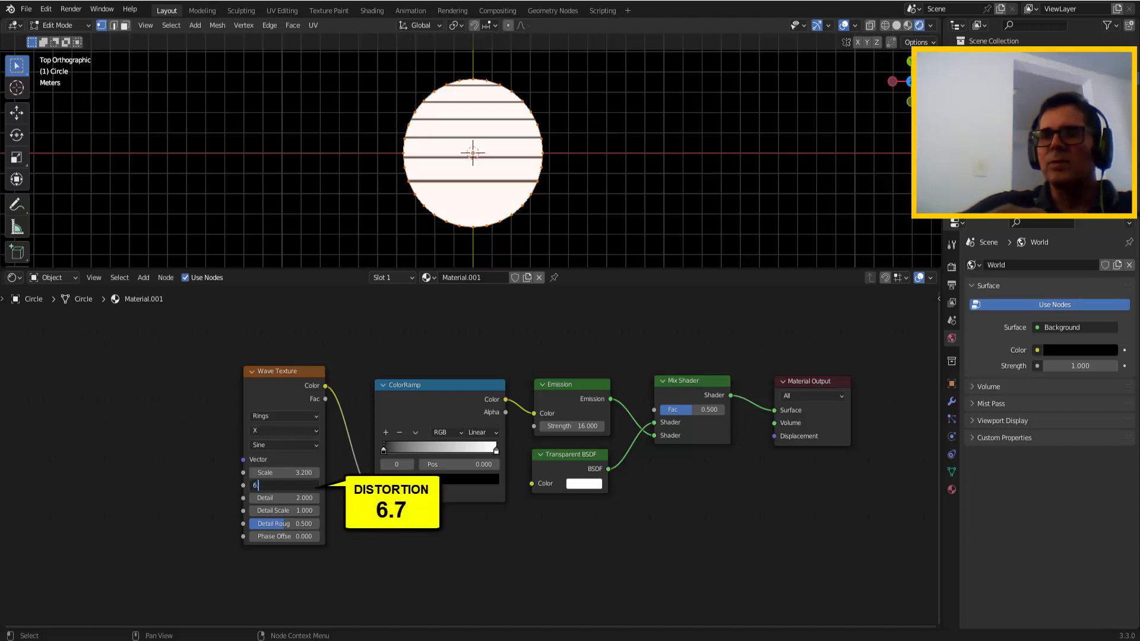
pyautogui.press('Return')
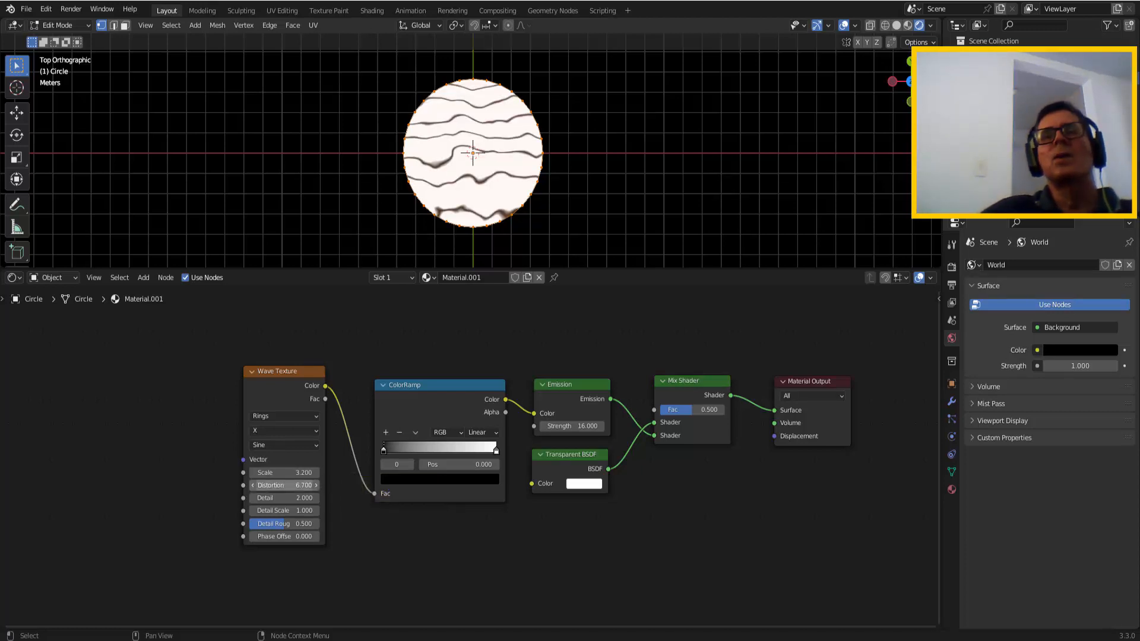
# Step: Set the Wave Texture's Detail to 15.8, Detail Scale to 14 and Phase Offset to 1.4
pyautogui.doubleClick(291, 498)
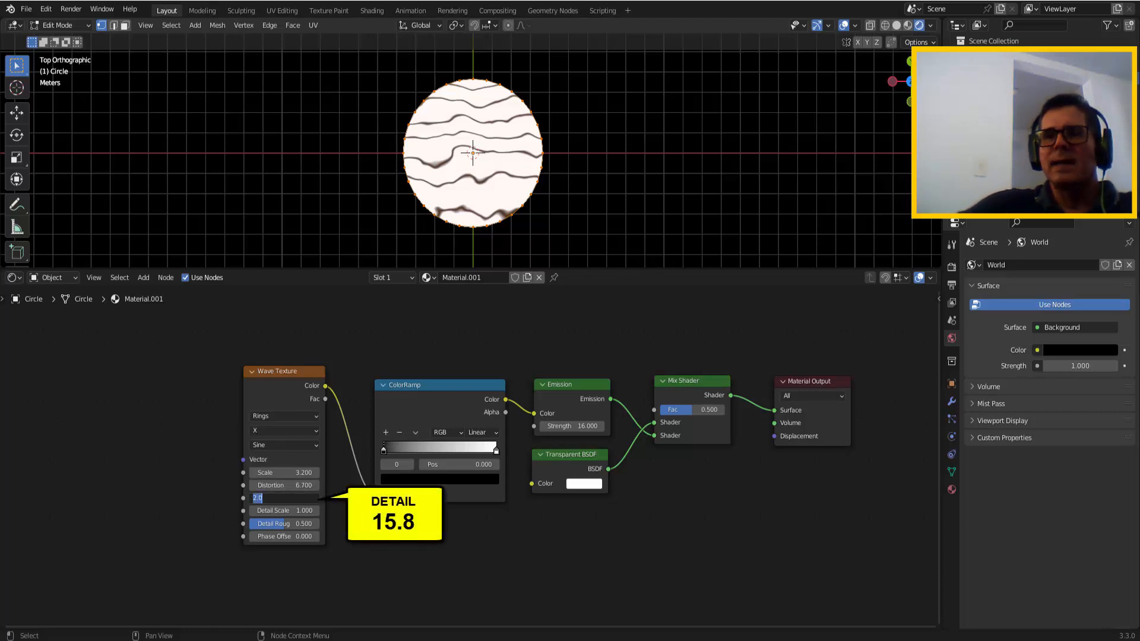
pyautogui.write('15')
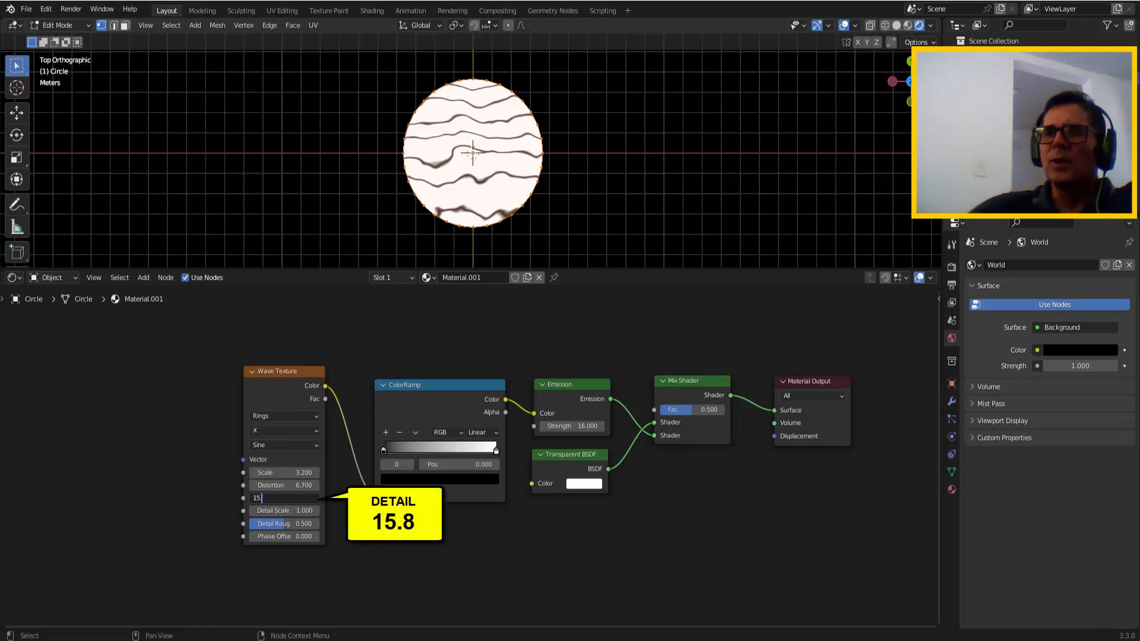
pyautogui.write('.8')
pyautogui.press('Return')
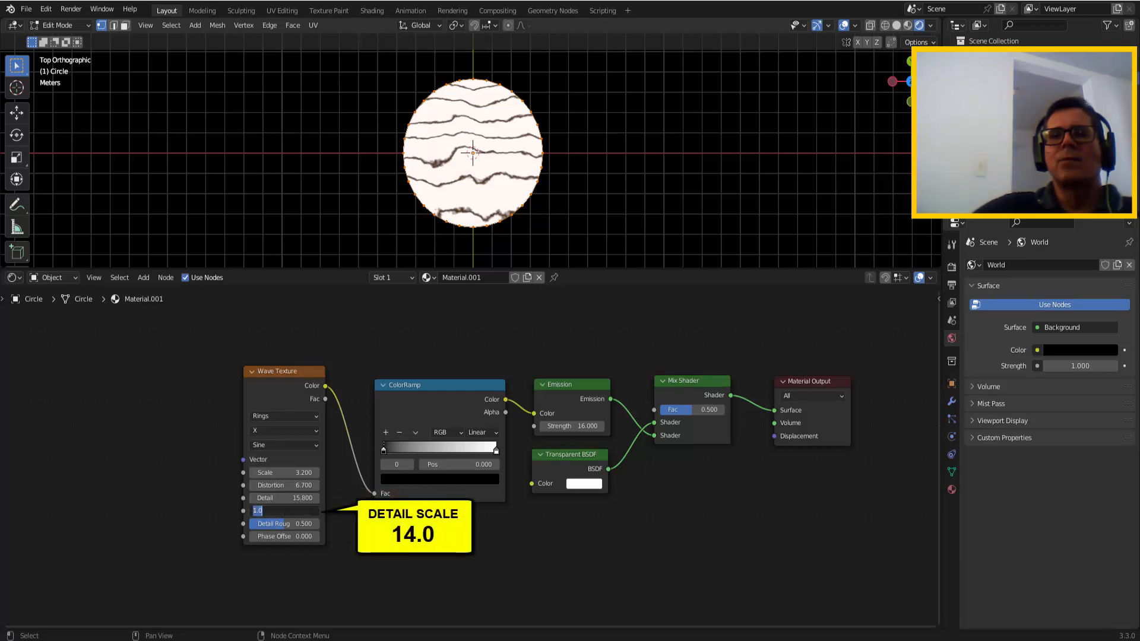
pyautogui.write('14')
pyautogui.press('Return')
pyautogui.moveTo(290, 537); pyautogui.dragTo(306, 537)
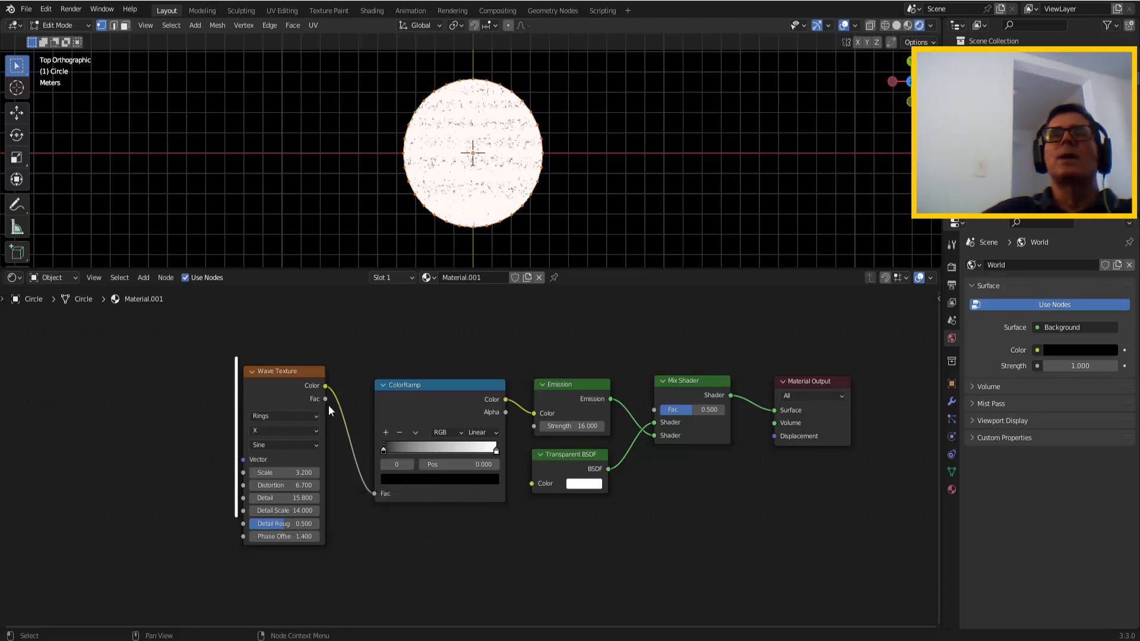
# Step: Select the Wave Texture node and check the Node Wrangler add-on in the preferences by searching for "node"
pyautogui.click(293, 371)
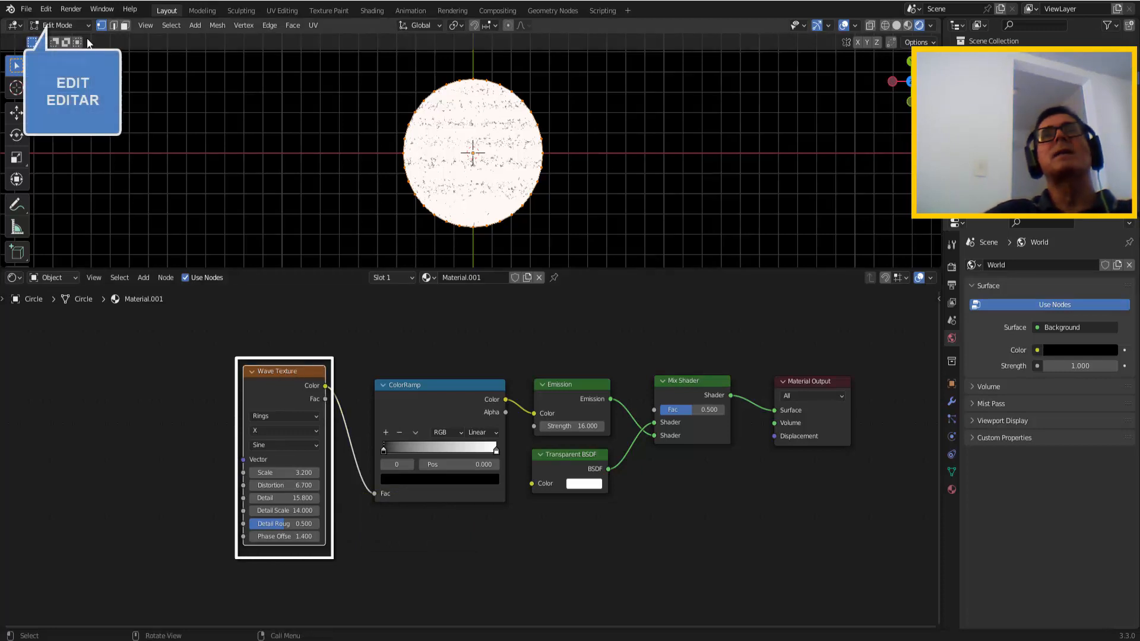
pyautogui.click(47, 11)
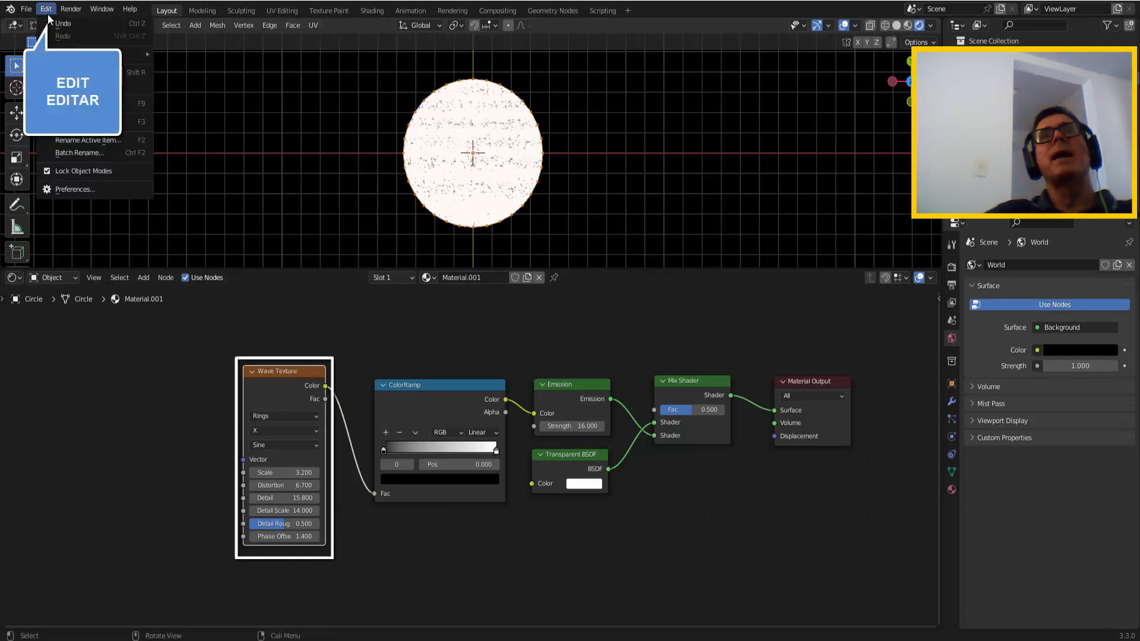
pyautogui.click(77, 189)
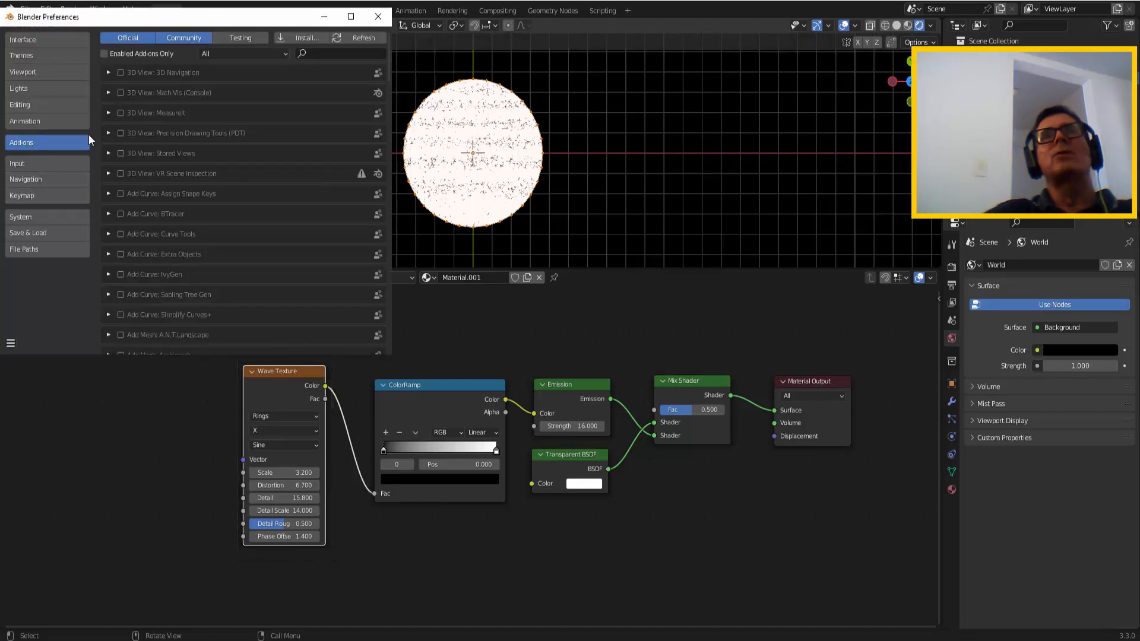
pyautogui.click(327, 54)
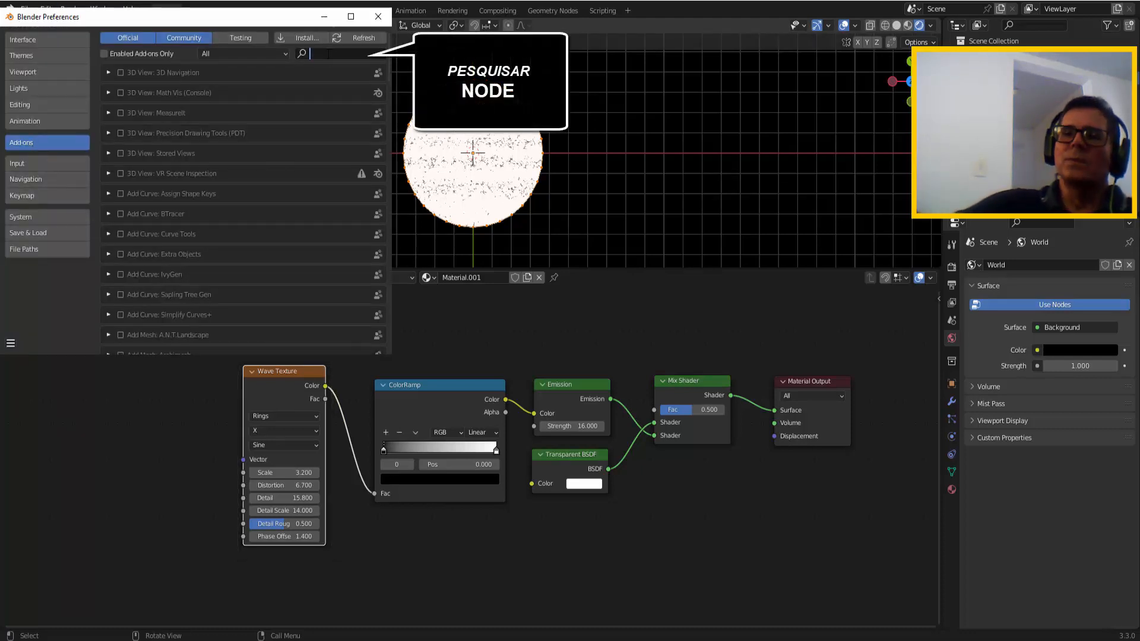
pyautogui.write('node')
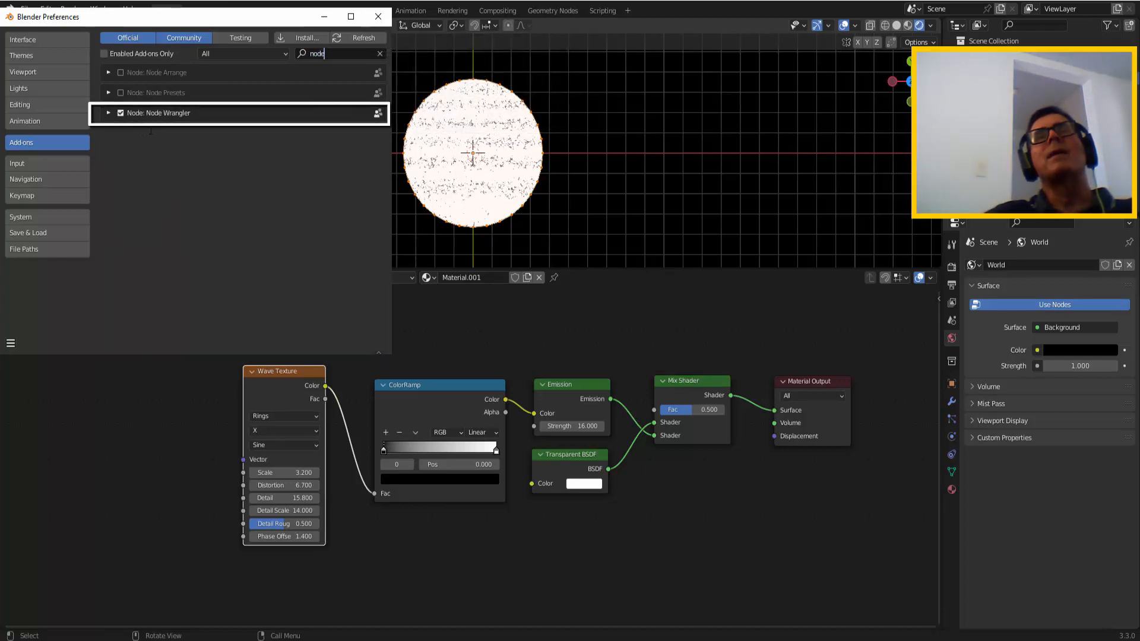
pyautogui.click(378, 16)
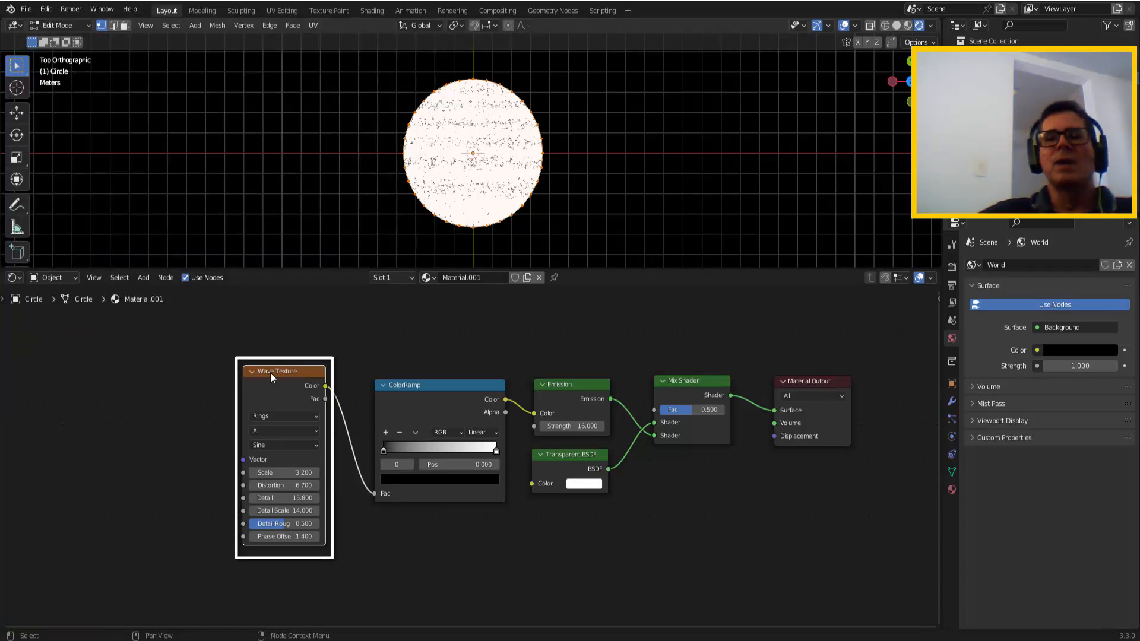
# Step: Add Texture Coordinate and Mapping nodes to the Wave Texture with Node Wrangler and connect the Object output to Mapping's Vector input
pyautogui.hotkey('ctrl', 't')
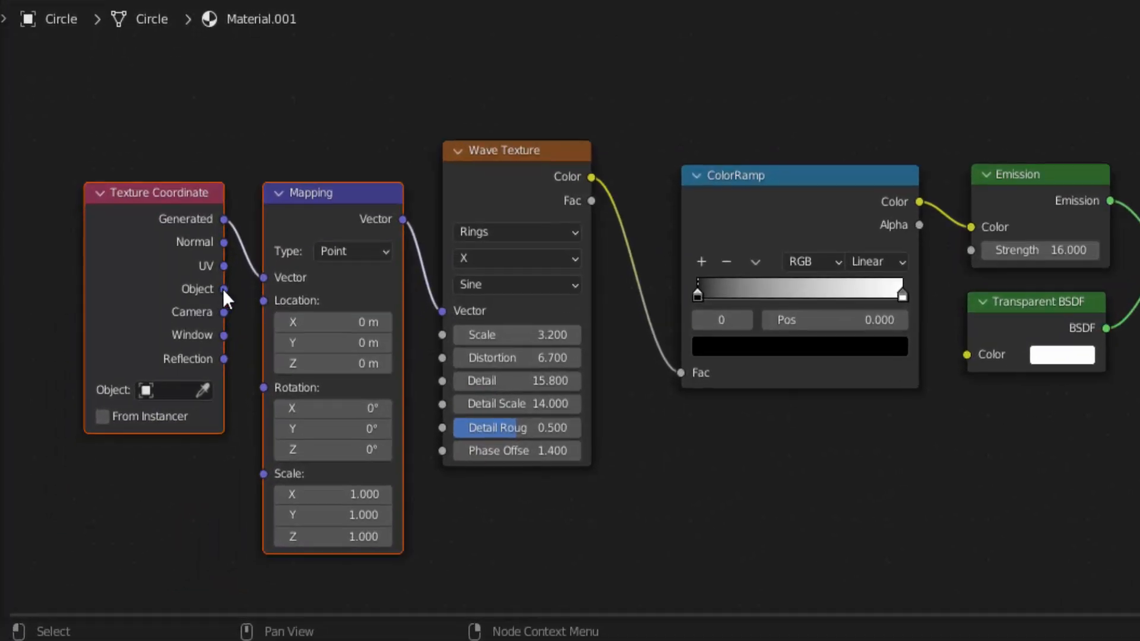
pyautogui.moveTo(223, 290); pyautogui.dragTo(259, 276)
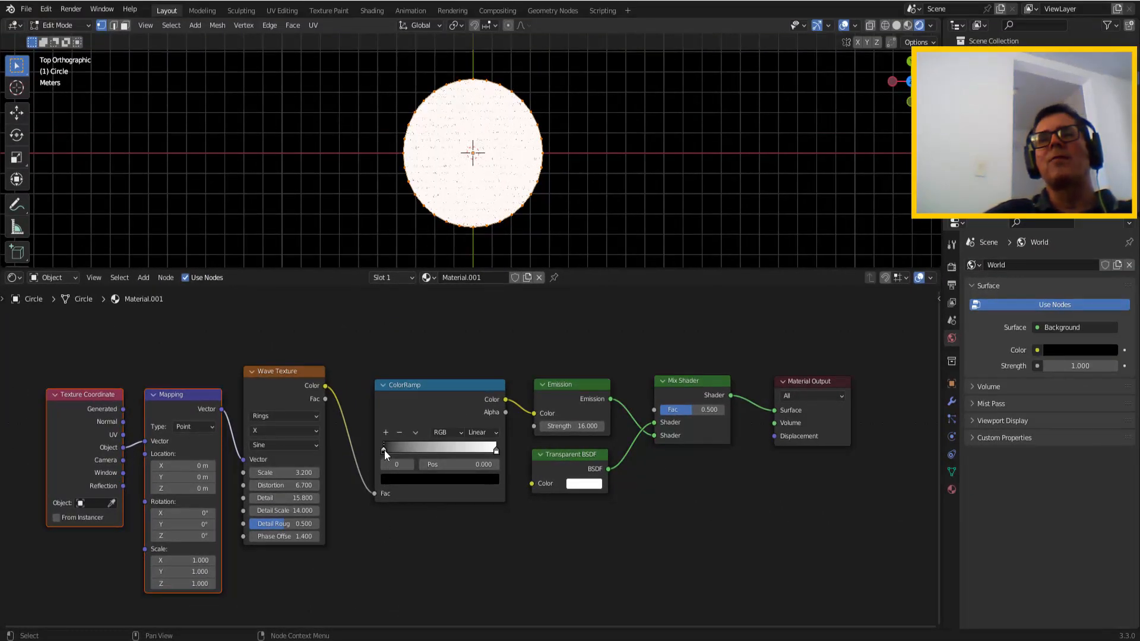
# Step: Swap the ColorRamp's stops so that white sits near the start and black at position 1.000
pyautogui.moveTo(384, 451); pyautogui.dragTo(493, 451)
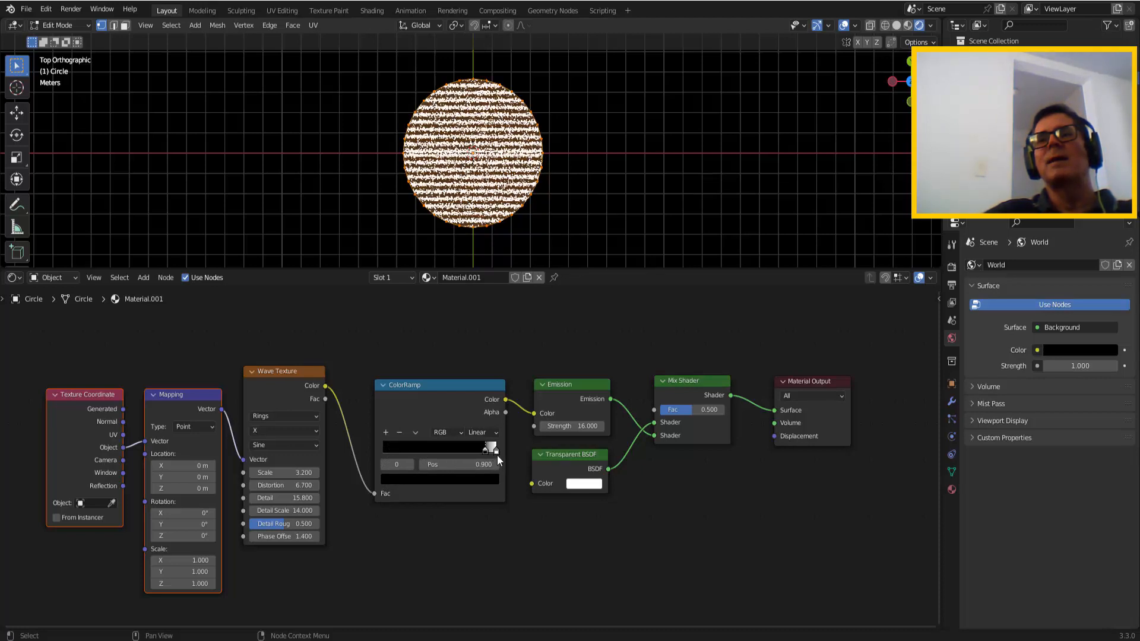
pyautogui.click(497, 452)
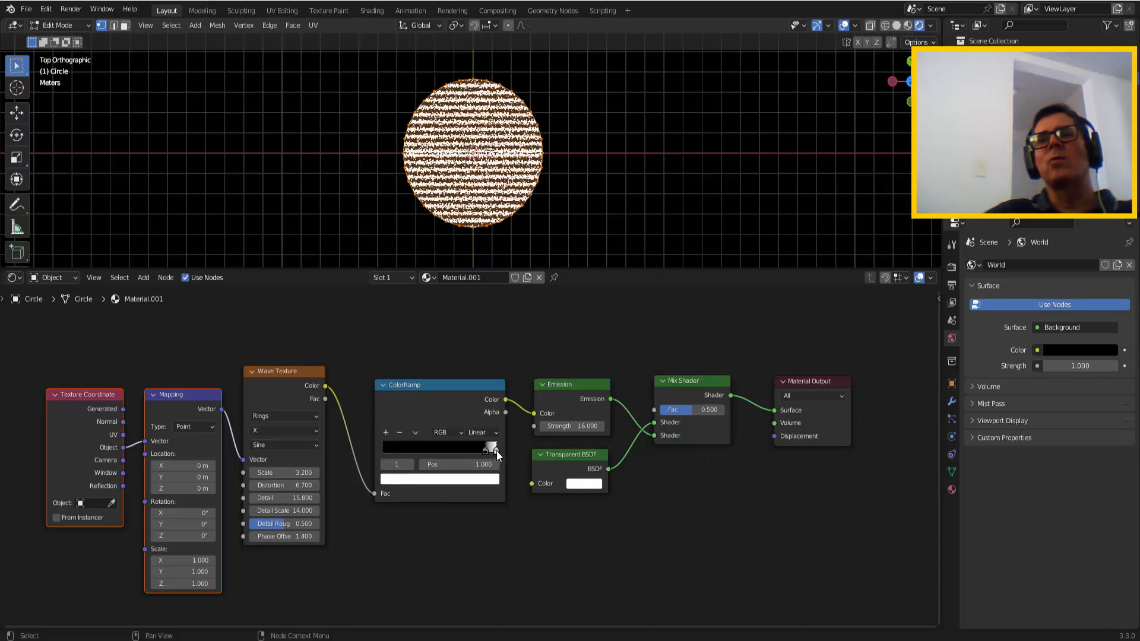
pyautogui.moveTo(496, 451); pyautogui.dragTo(380, 452)
# Step: Set the Wave Texture's rings direction to Z and the Mapping node's X, Y and Z scale to 0.06
pyautogui.click(299, 431)
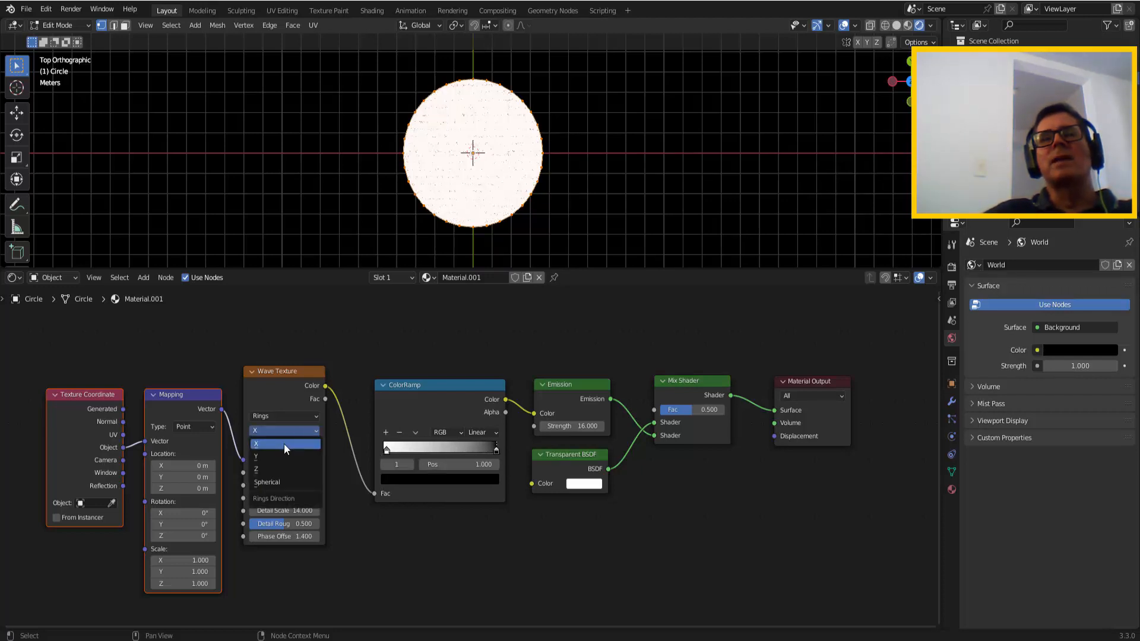
pyautogui.click(269, 471)
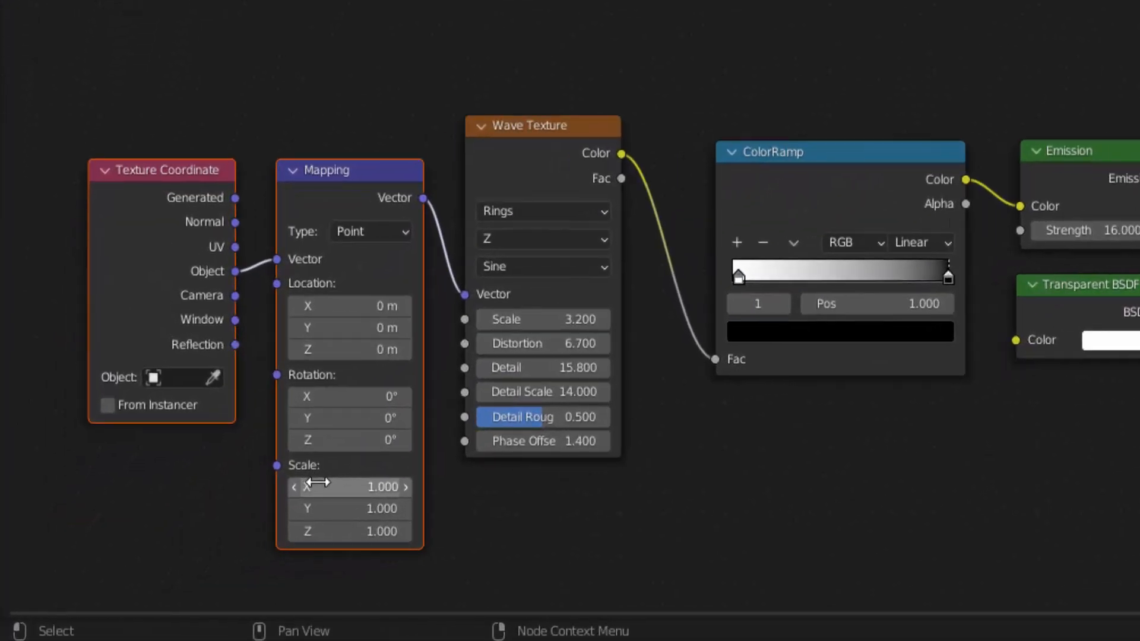
pyautogui.moveTo(349, 482); pyautogui.dragTo(350, 531)
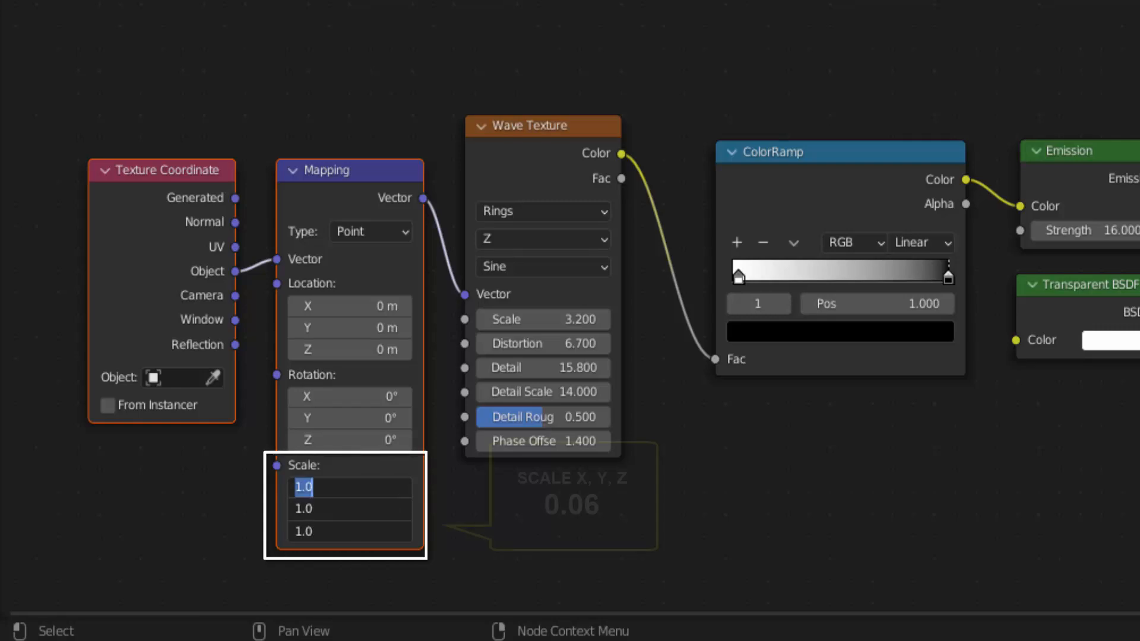
pyautogui.write('0.06')
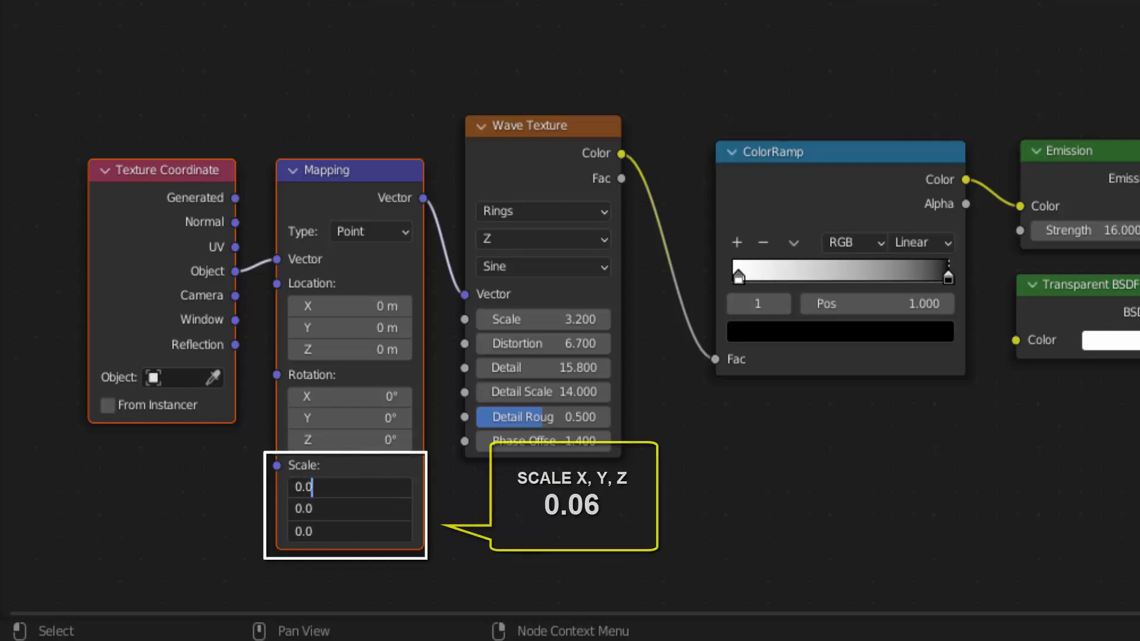
pyautogui.press('Return')
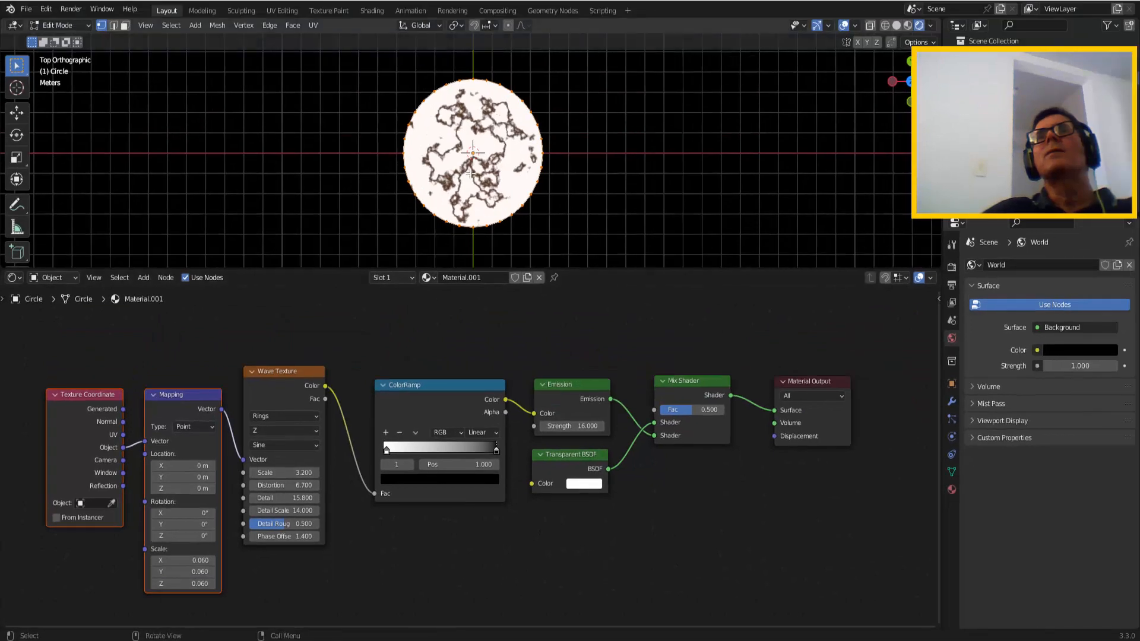
# Step: Move the ColorRamp's black stop to position 0.136 and set the Wave Texture's Phase Offset to 1.8
pyautogui.scroll(3, 470, 173)
pyautogui.scroll(-2, 471, 174)
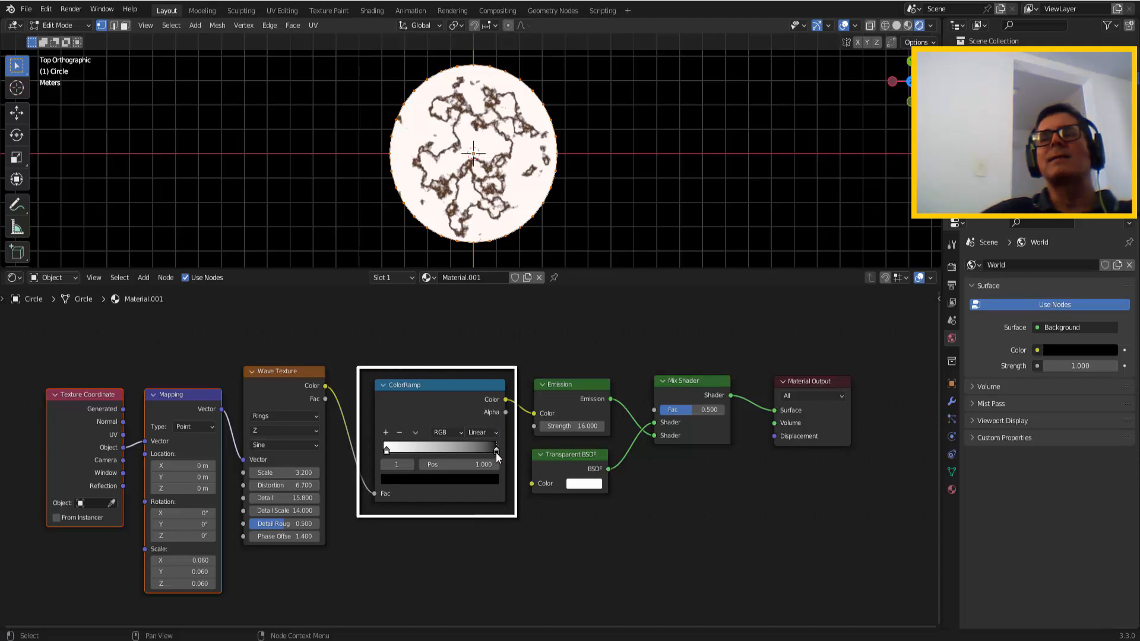
pyautogui.moveTo(496, 451); pyautogui.dragTo(392, 450)
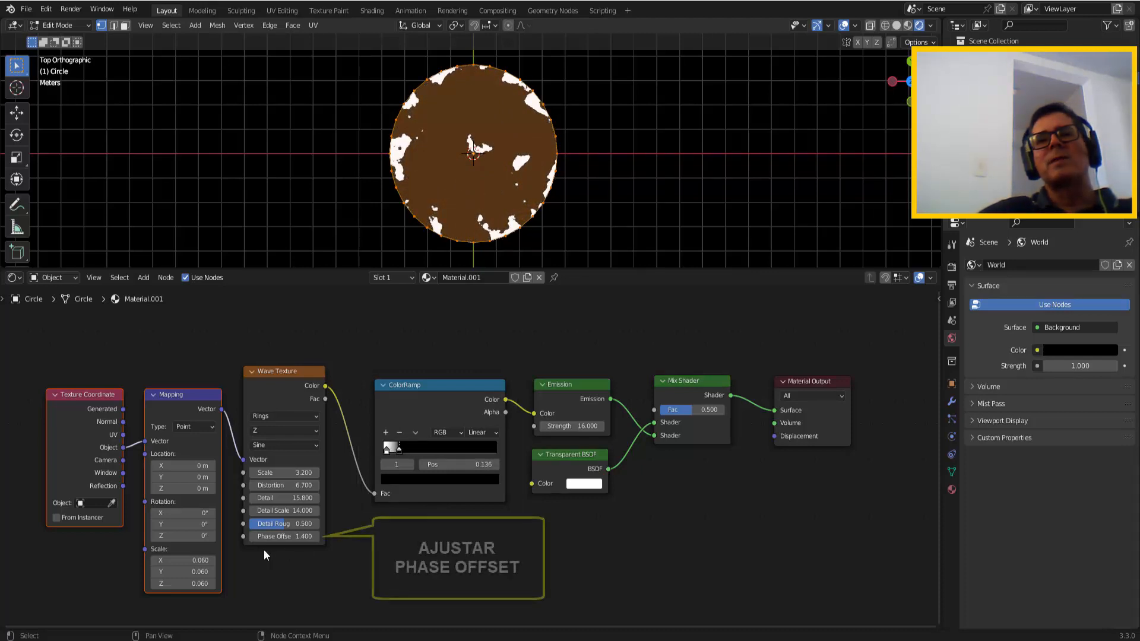
pyautogui.moveTo(264, 537); pyautogui.dragTo(291, 537)
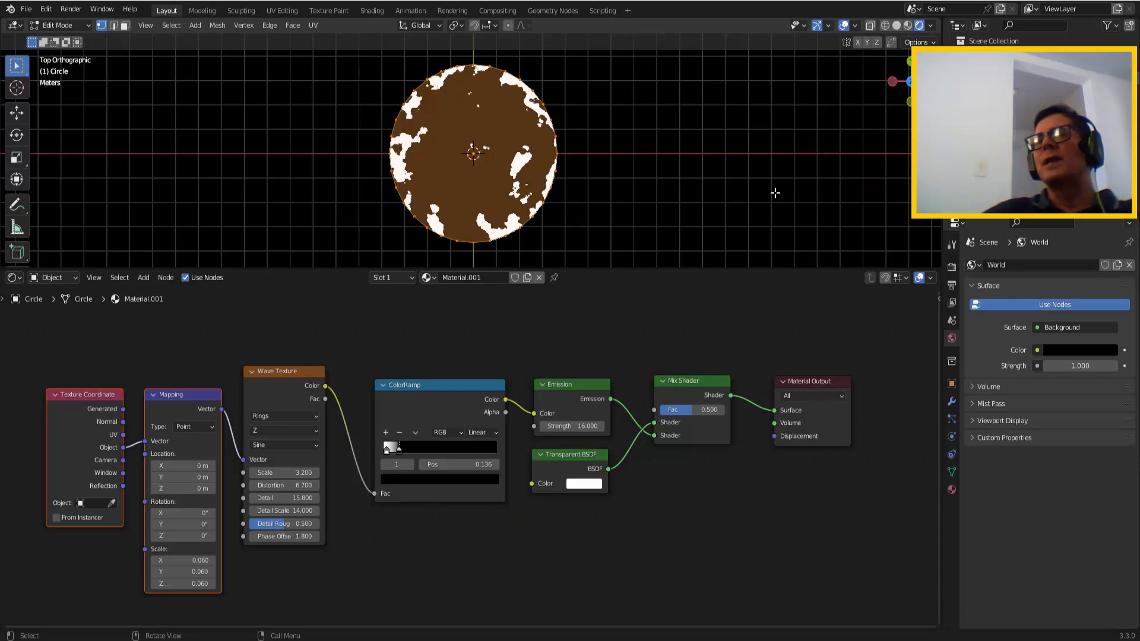
# Step: Set the circle material's Blend Mode to Alpha Blend and its Shadow Mode to None
pyautogui.click(952, 490)
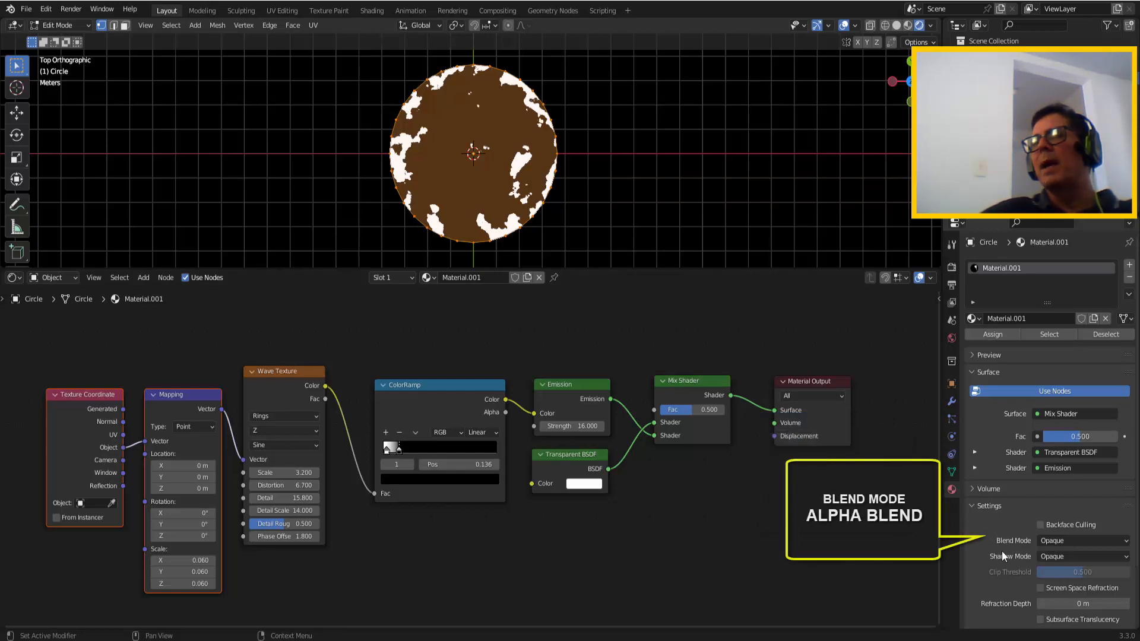
pyautogui.click(1050, 540)
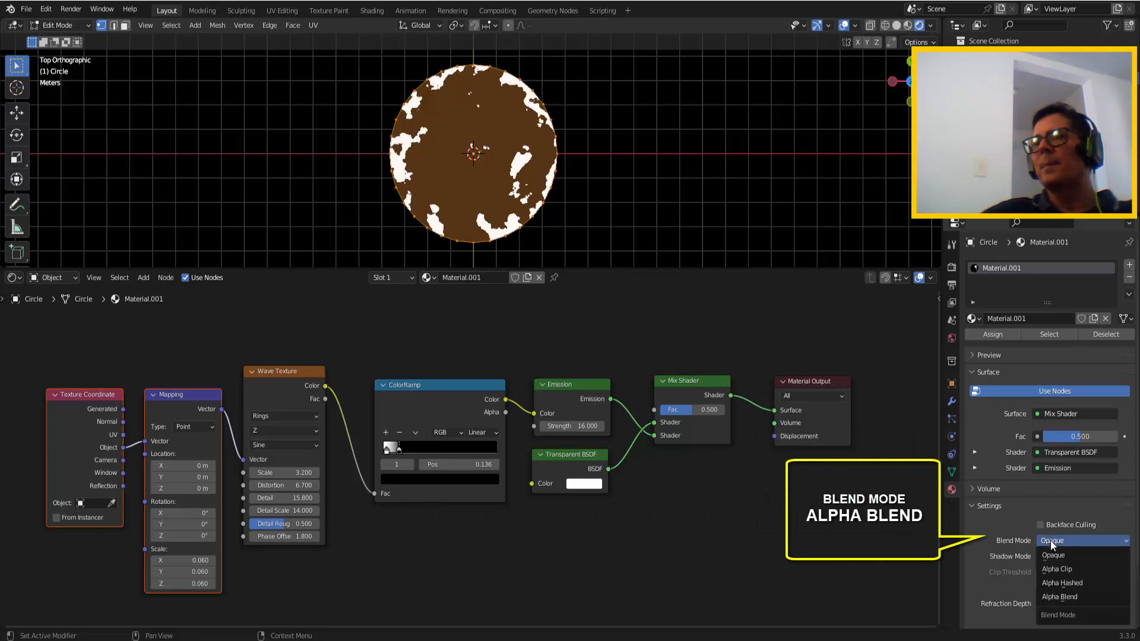
pyautogui.click(1069, 597)
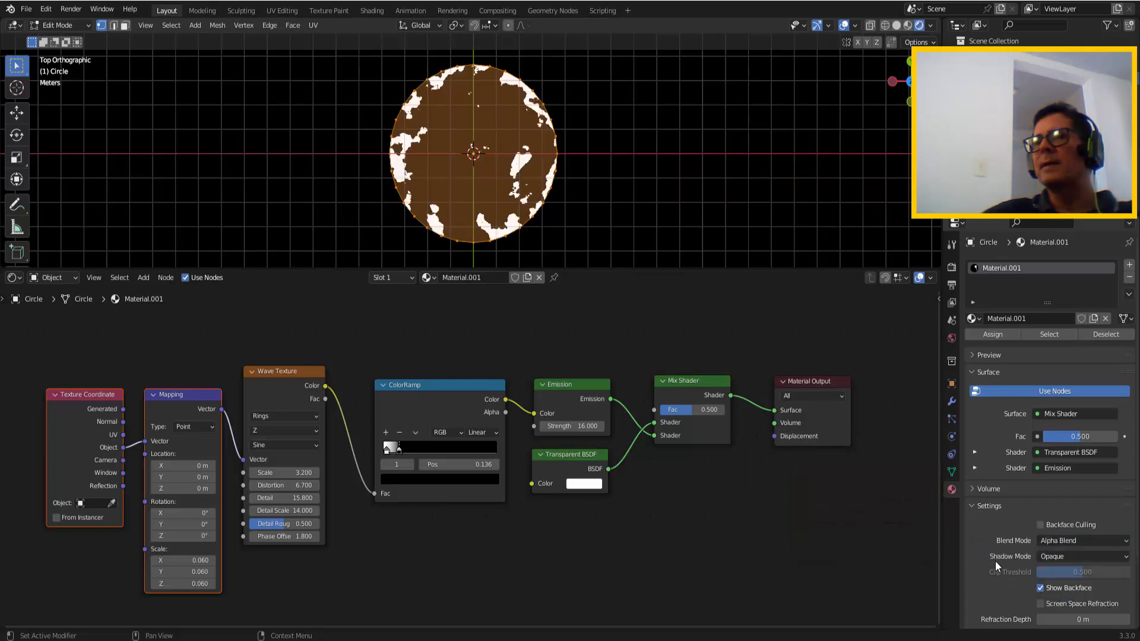
pyautogui.click(1046, 554)
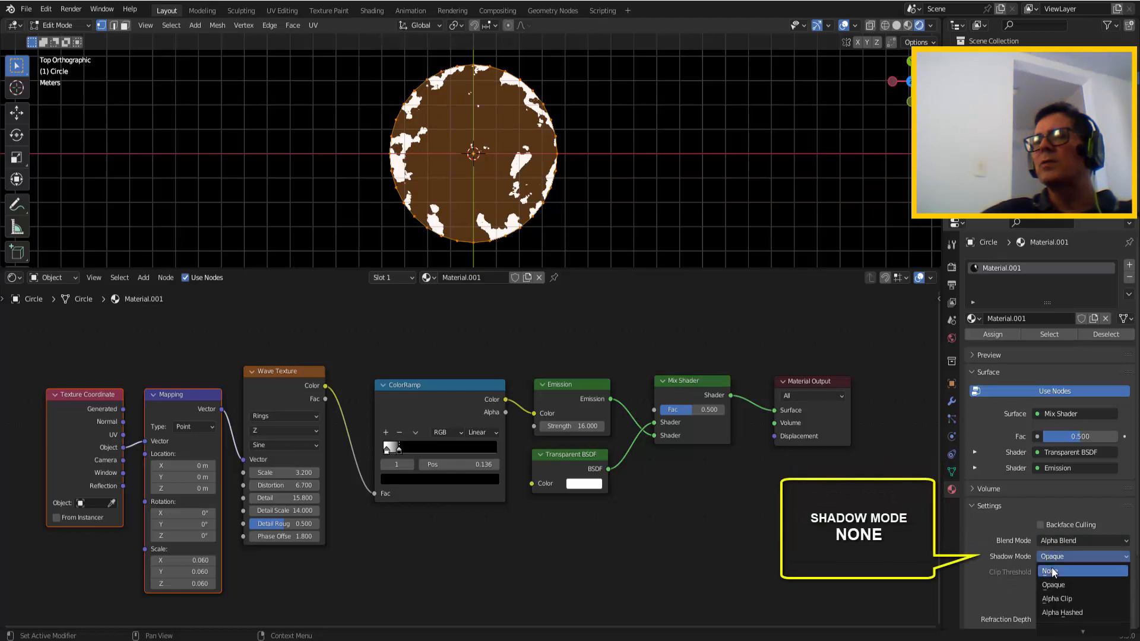
pyautogui.click(1052, 569)
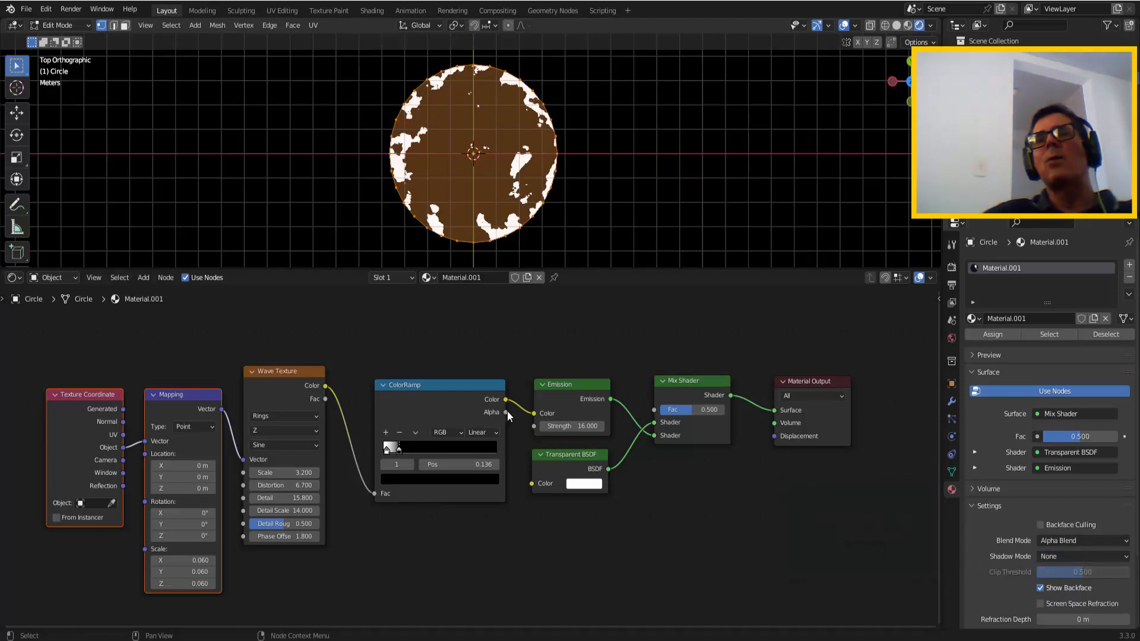
# Step: Connect the ColorRamp's Alpha output to the Mix Shader's Fac input and set the Wave Texture's Detail Roughness to 0.838
pyautogui.moveTo(505, 412); pyautogui.dragTo(660, 412)
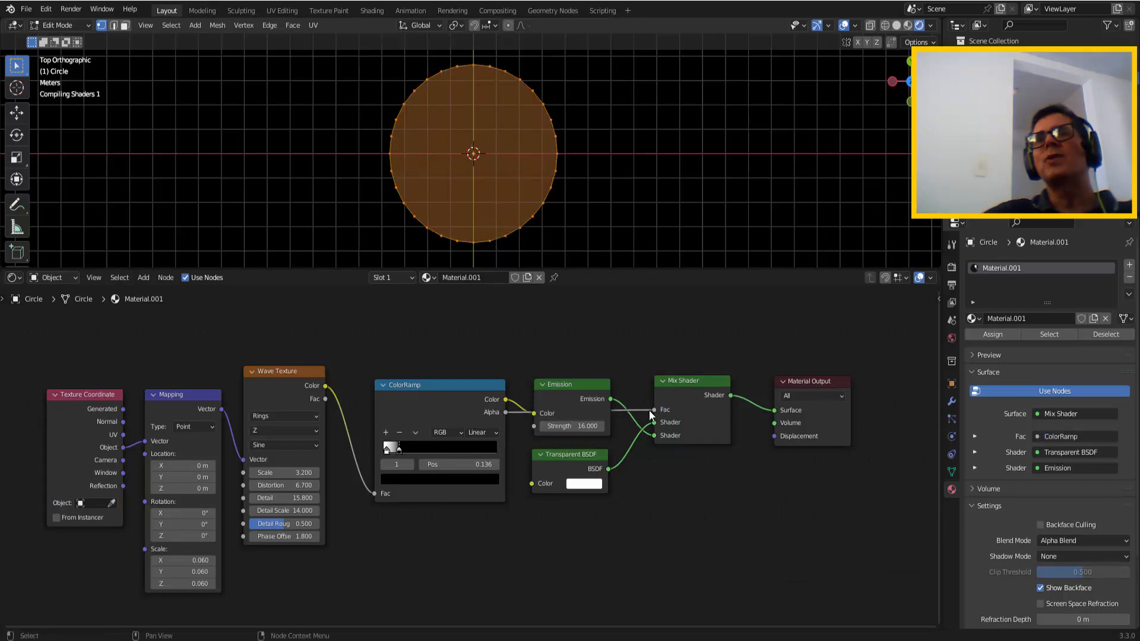
pyautogui.click(646, 201)
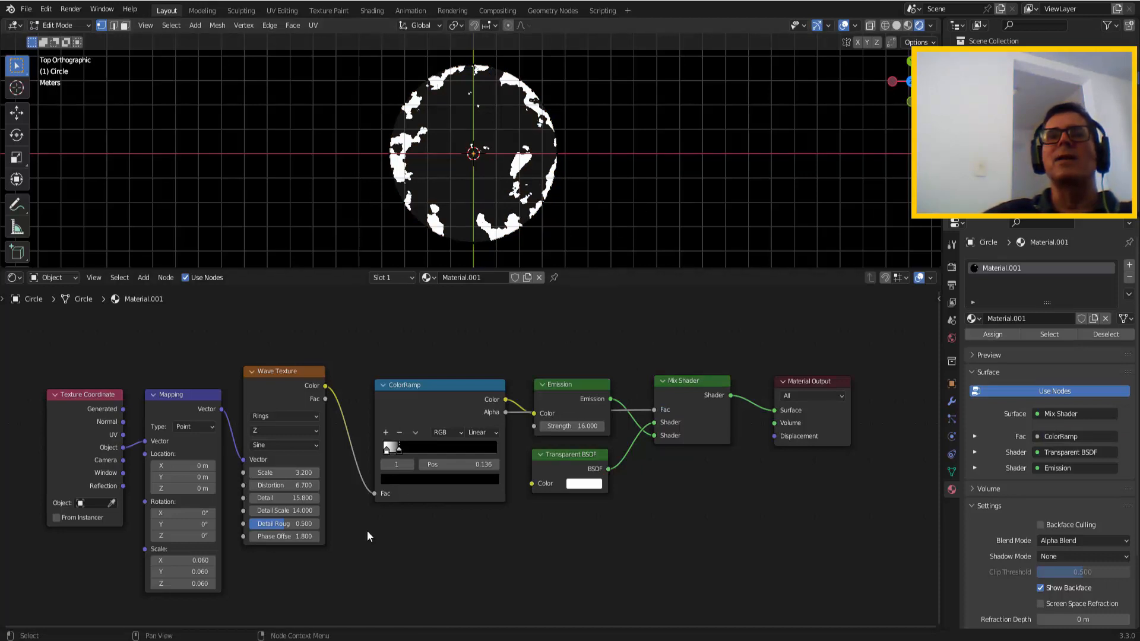
pyautogui.moveTo(285, 524); pyautogui.dragTo(309, 524)
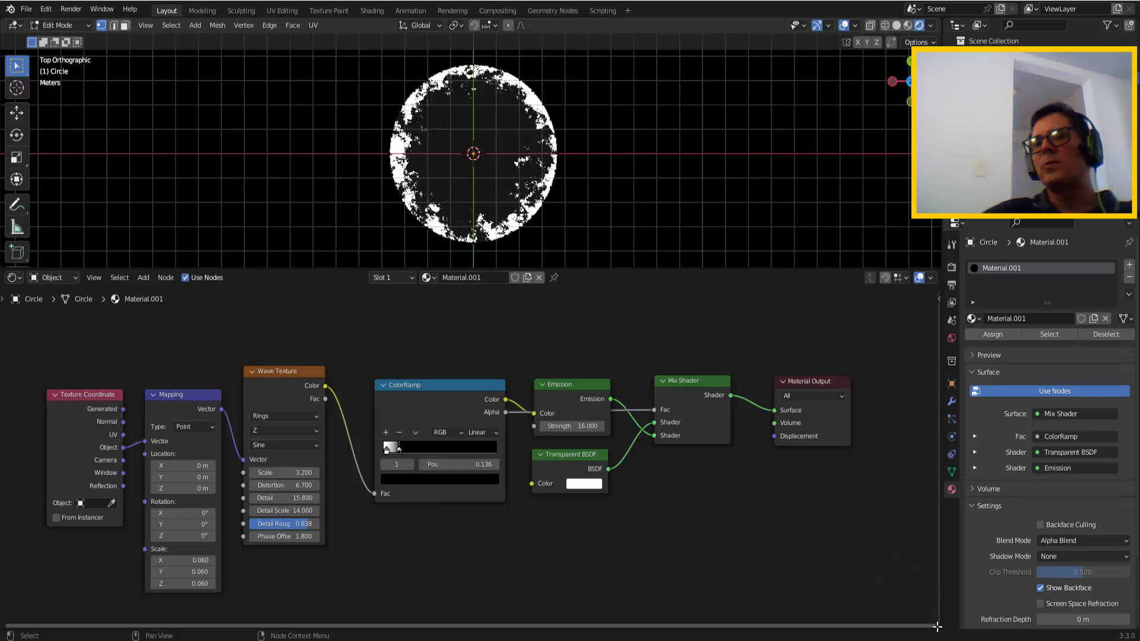
# Step: Split the shader editor area horizontally and turn the new lower area into a Timeline
pyautogui.moveTo(935, 613); pyautogui.dragTo(929, 538)
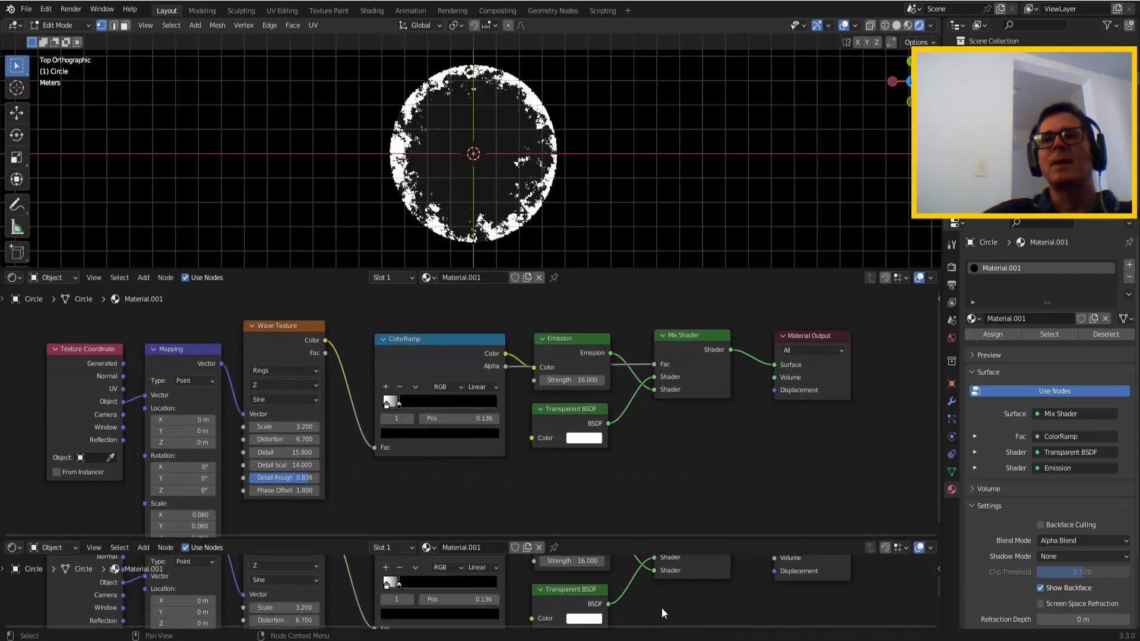
pyautogui.click(15, 549)
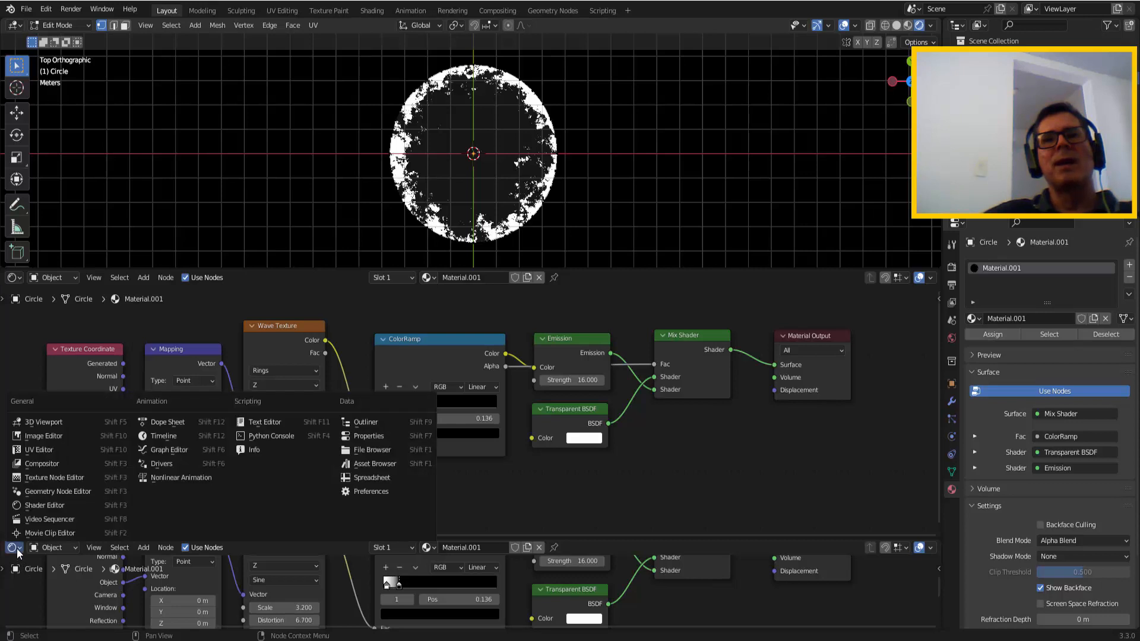
pyautogui.click(165, 436)
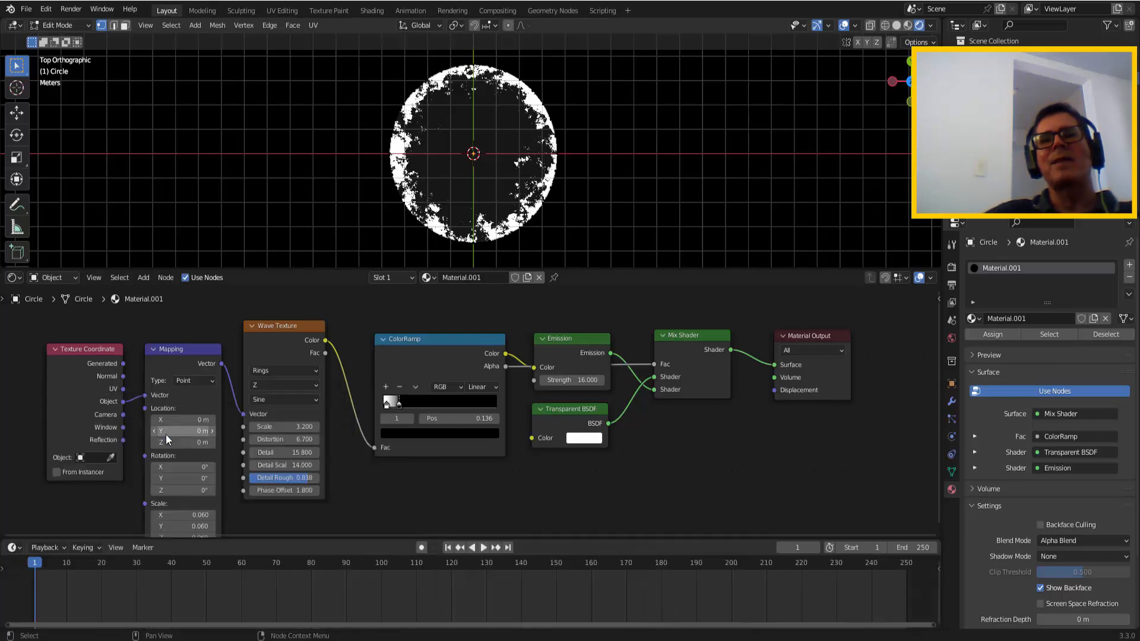
pyautogui.moveTo(568, 534); pyautogui.dragTo(565, 549)
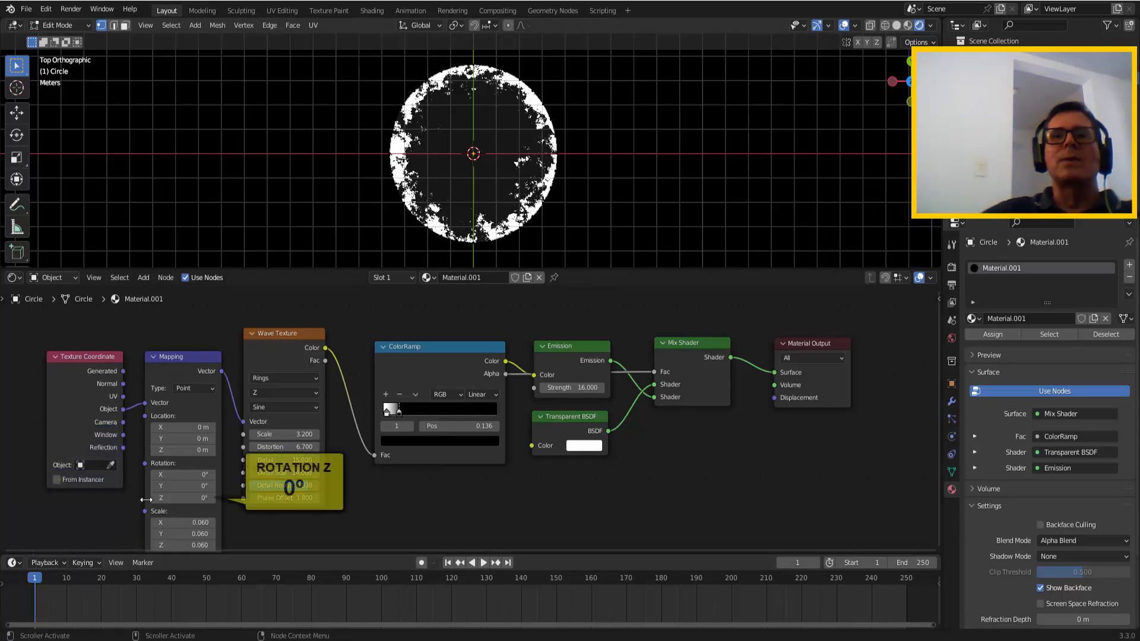
# Step: Keyframe the Mapping node's Z rotation at 0° on frame 1 and at 57.6° on frame 250
pyautogui.rightClick(187, 499)
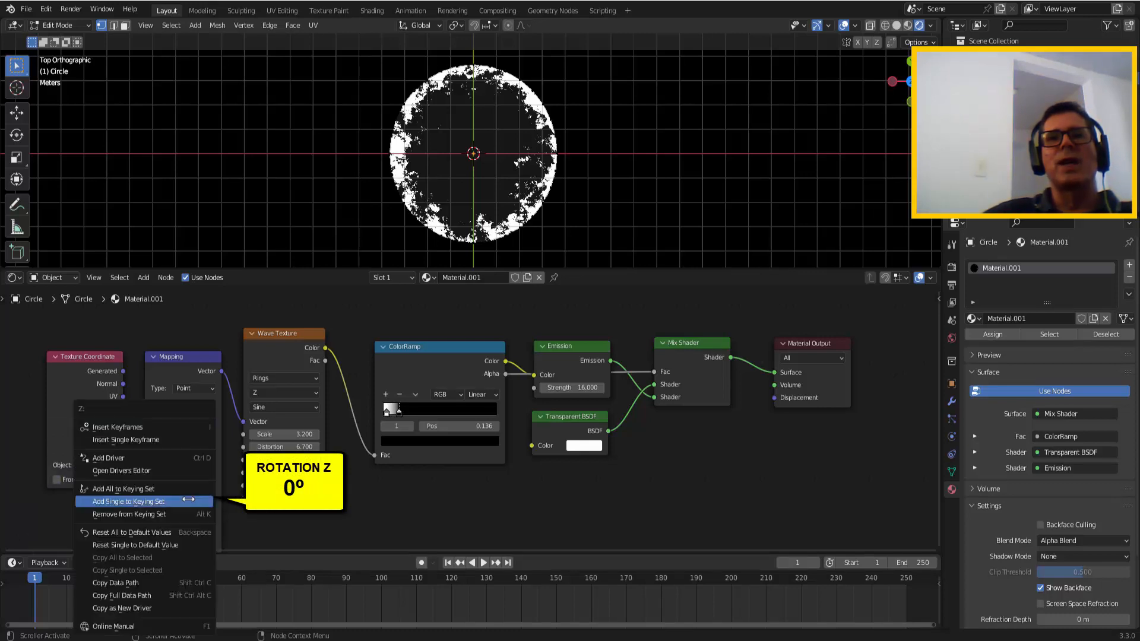
pyautogui.click(149, 428)
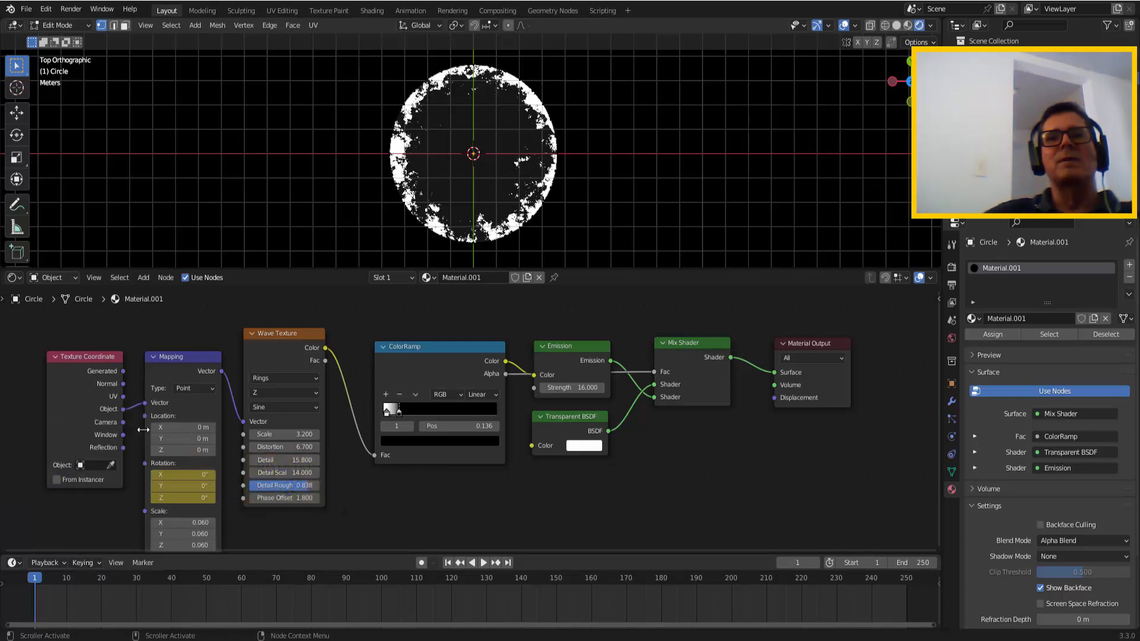
pyautogui.click(906, 580)
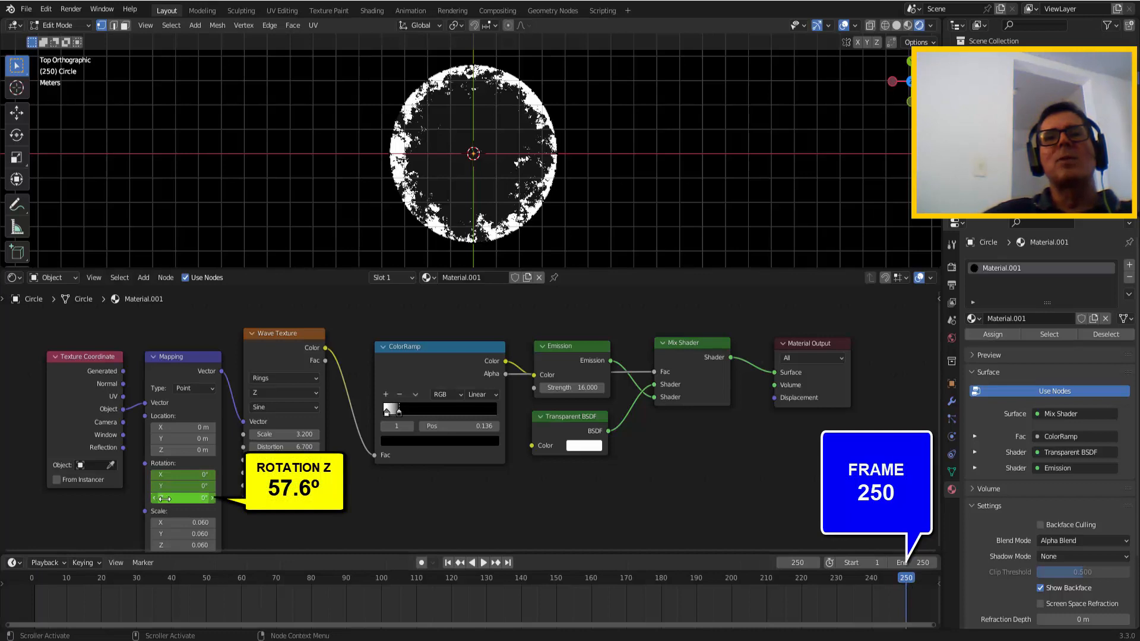
pyautogui.moveTo(165, 499); pyautogui.dragTo(296, 499)
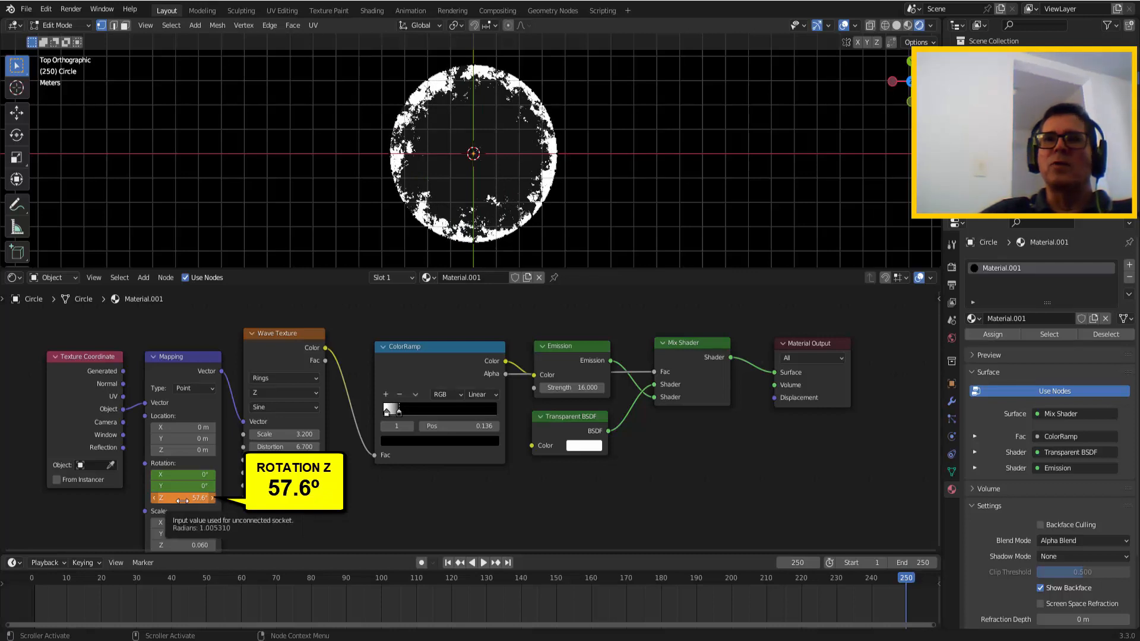
pyautogui.rightClick(182, 501)
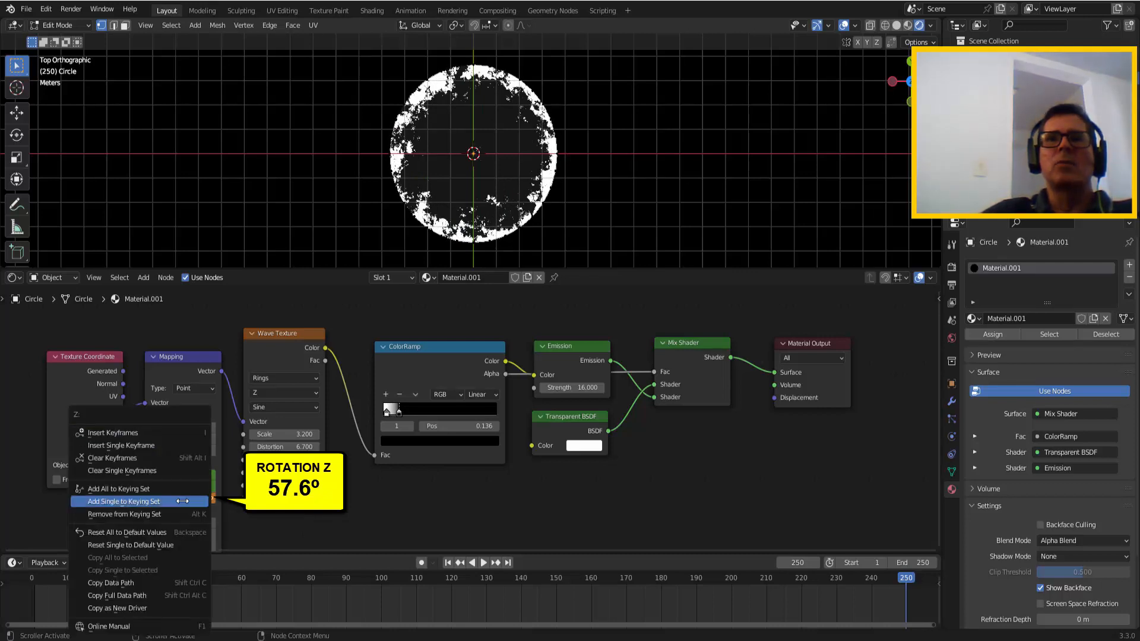
pyautogui.click(136, 430)
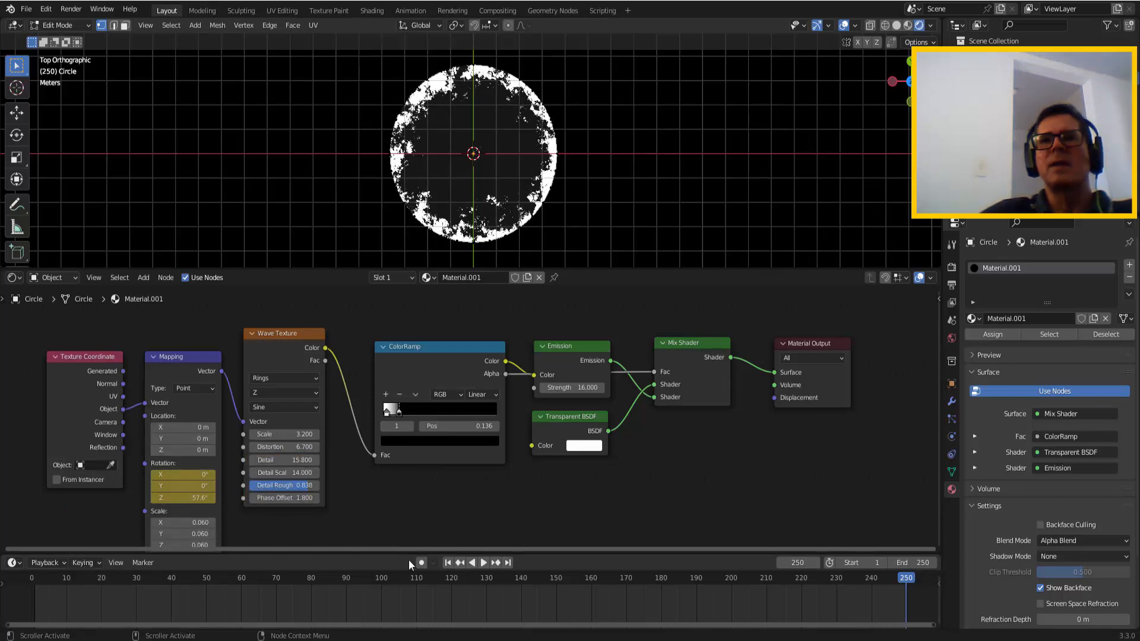
# Step: Play the rotation animation from the first frame, stop it and return to frame 1
pyautogui.click(449, 563)
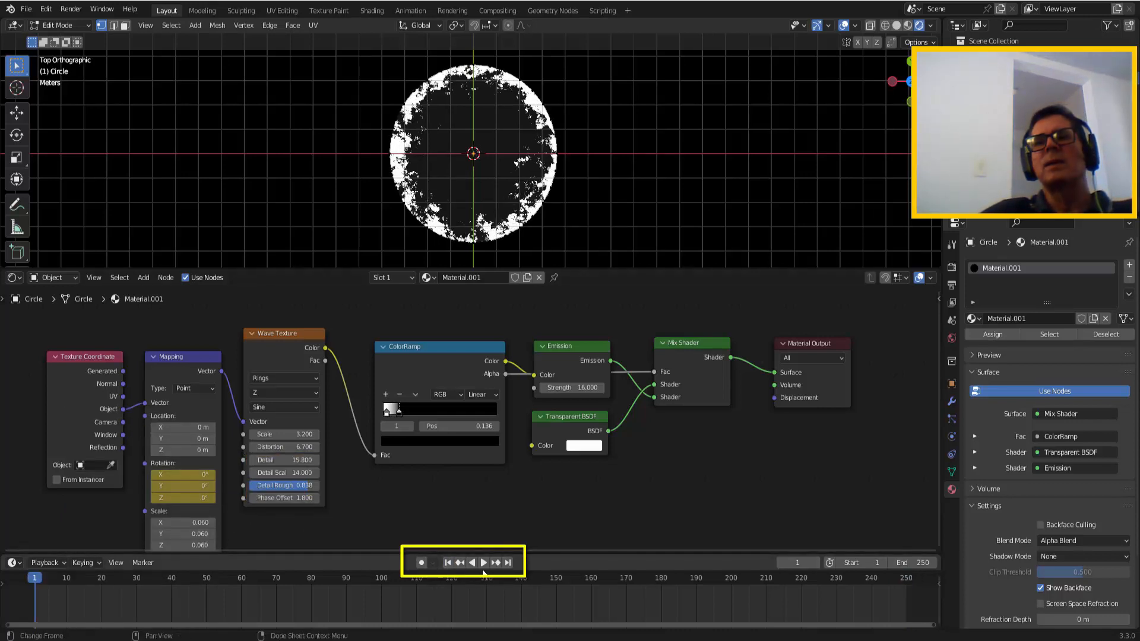
pyautogui.click(484, 563)
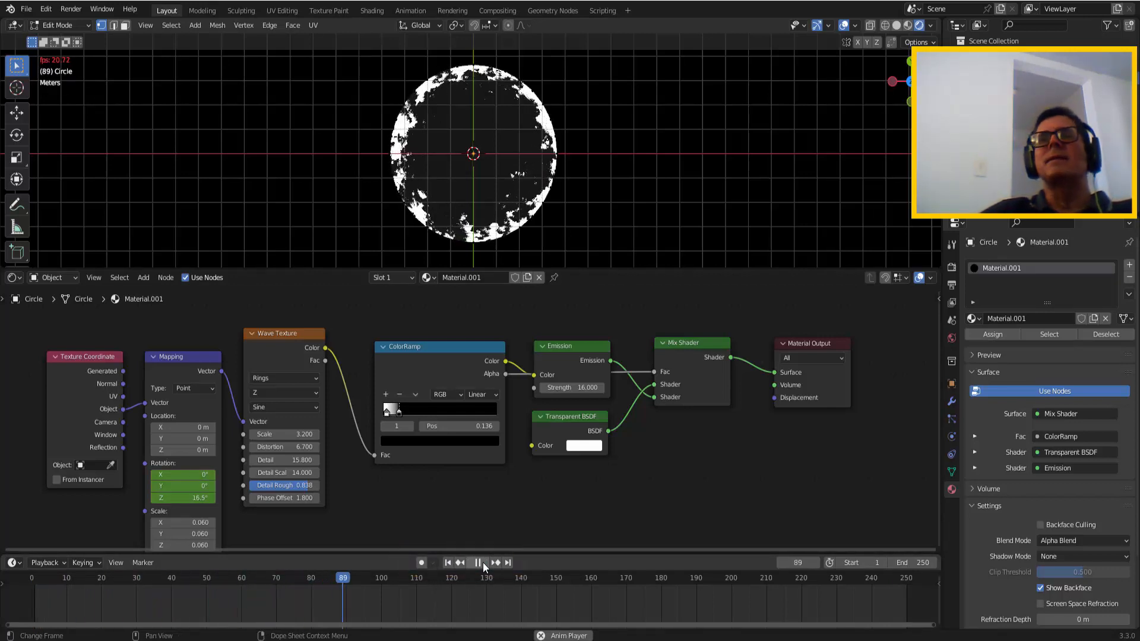
pyautogui.press('Escape')
# Step: Set the Wave Texture's Distortion to 4.9 and Scale to 3.4, and keyframe its Detail Scale at 10.3 on frame 1
pyautogui.moveTo(303, 450); pyautogui.dragTo(323, 450)
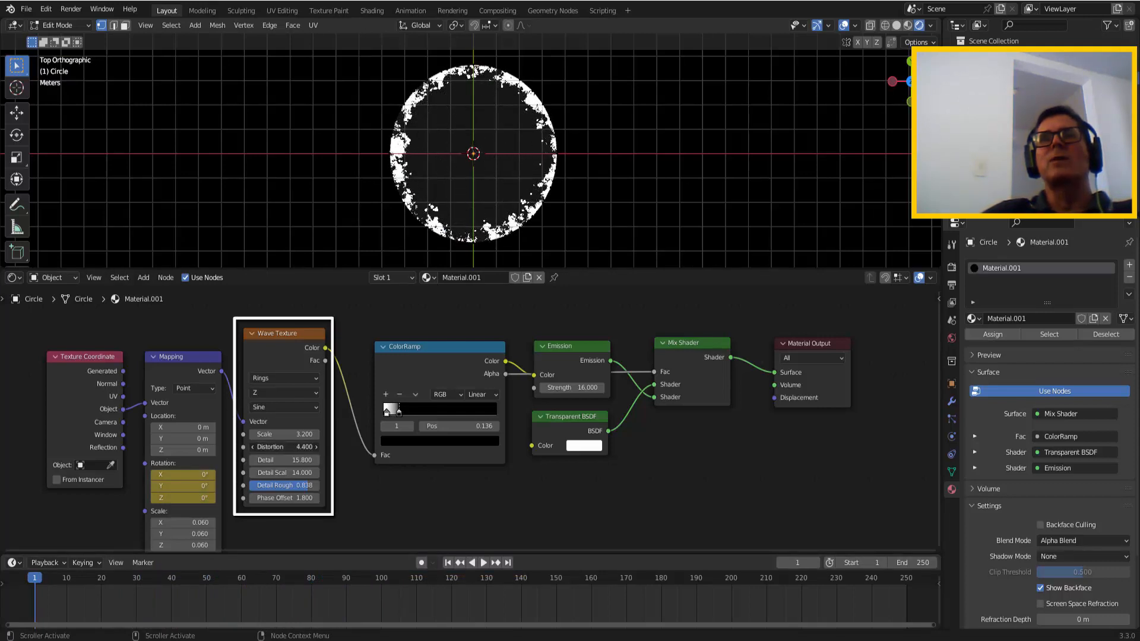
pyautogui.moveTo(303, 447)
pyautogui.mouseDown()
pyautogui.moveTo(315, 447)
pyautogui.moveTo(310, 434)
pyautogui.mouseUp()
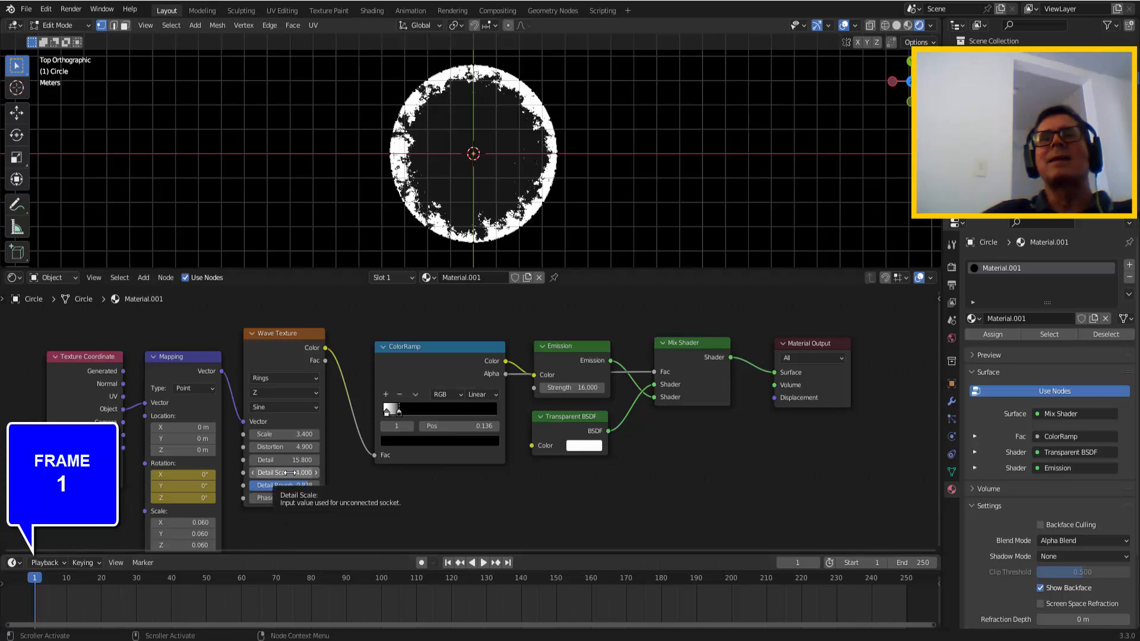
pyautogui.moveTo(285, 472); pyautogui.dragTo(353, 473)
pyautogui.moveTo(285, 474); pyautogui.dragTo(162, 473)
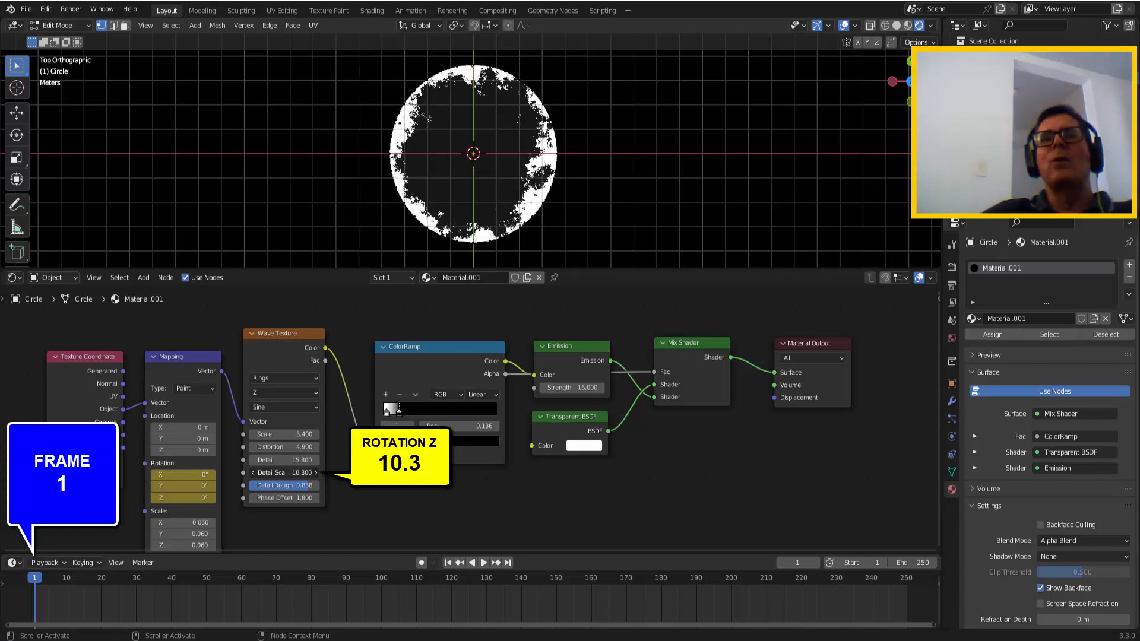
pyautogui.rightClick(285, 473)
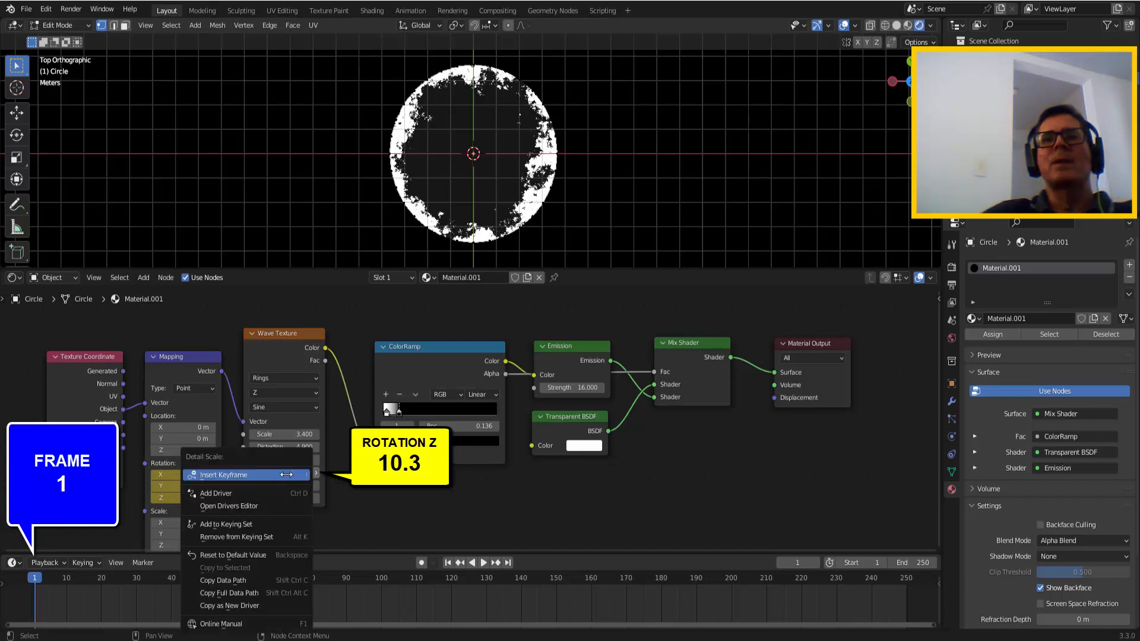
pyautogui.click(285, 472)
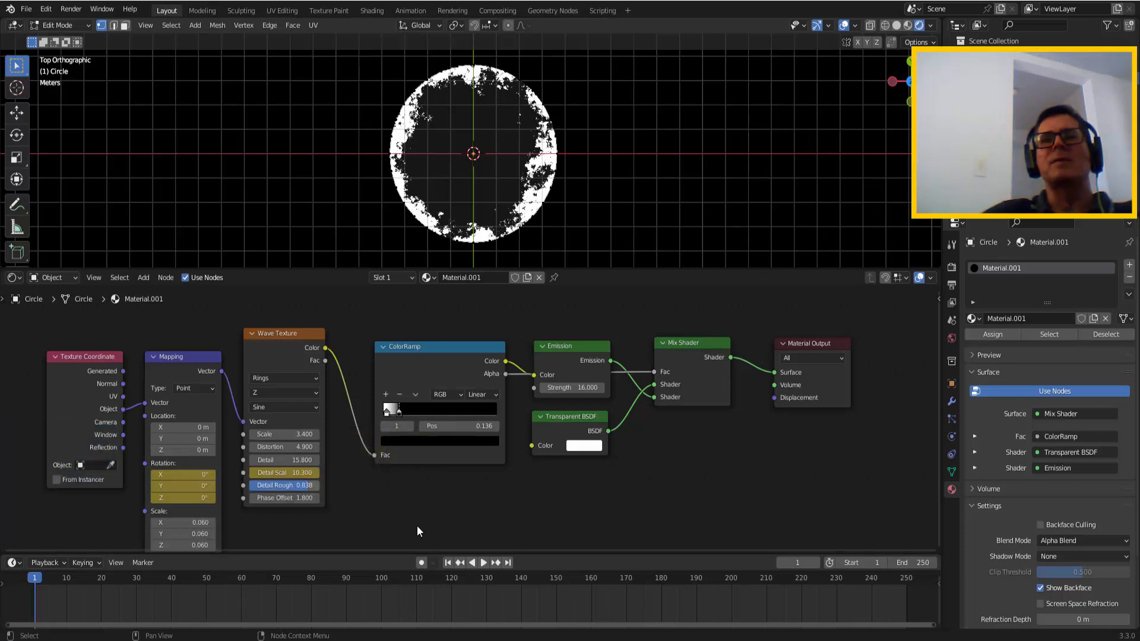
# Step: Keyframe the Wave Texture's Detail Scale at 36.8 on frame 250
pyautogui.click(907, 580)
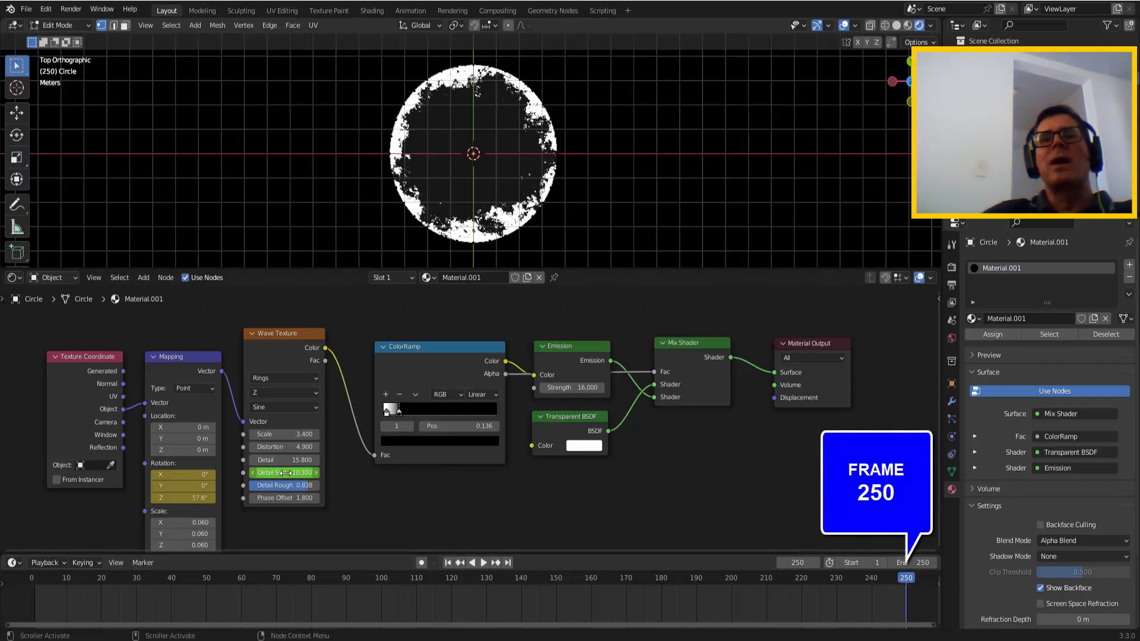
pyautogui.moveTo(285, 472)
pyautogui.mouseDown()
pyautogui.moveTo(386, 473)
pyautogui.moveTo(285, 474)
pyautogui.mouseUp()
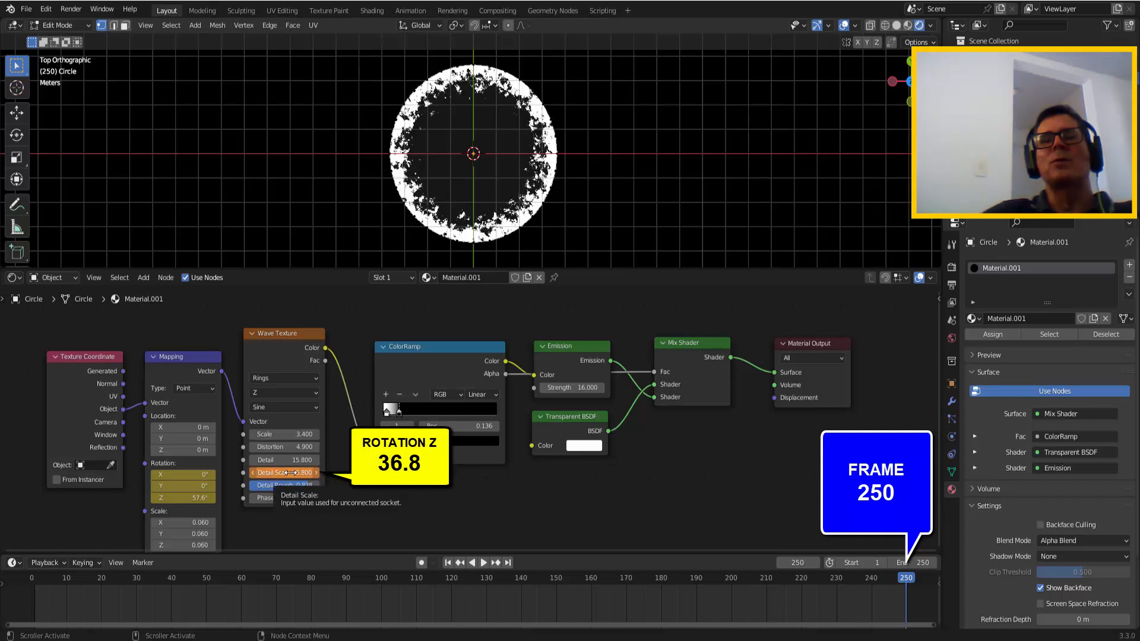
pyautogui.rightClick(289, 472)
pyautogui.click(279, 472)
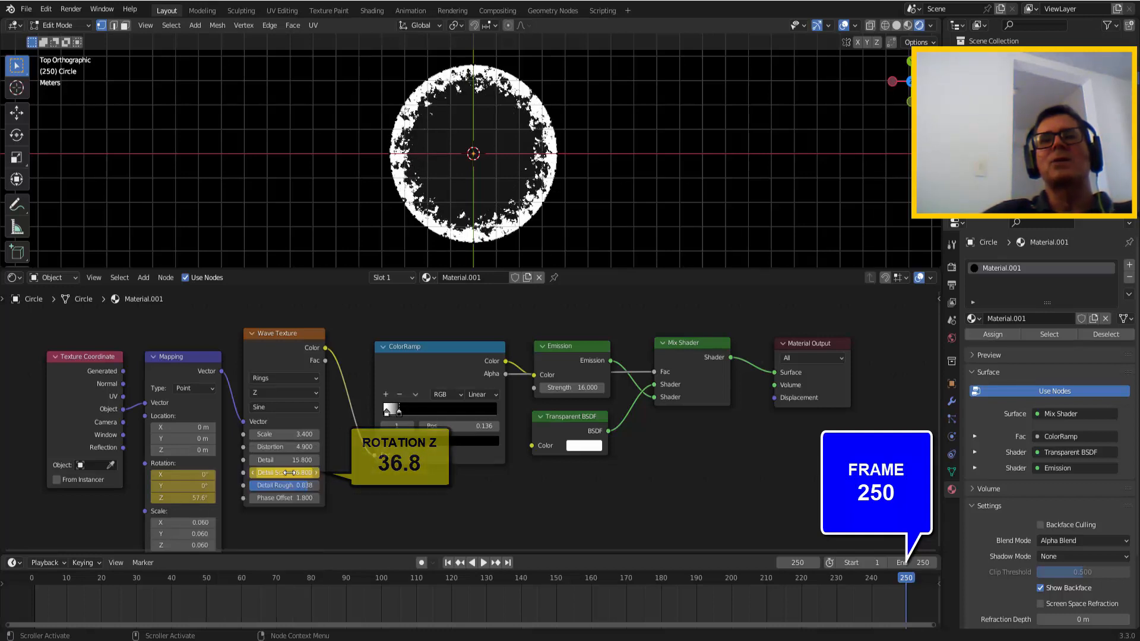
# Step: Set the Wave Texture's Scale to 5.6 and preview the animation from the first frame up to frame 88
pyautogui.click(448, 563)
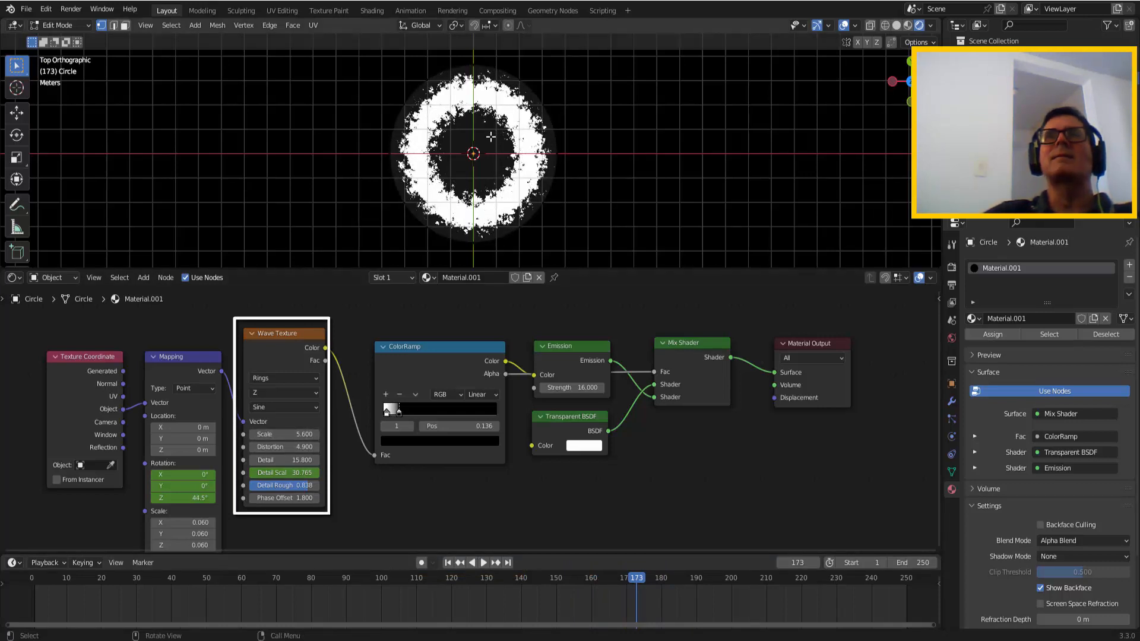
pyautogui.click(448, 562)
pyautogui.click(483, 562)
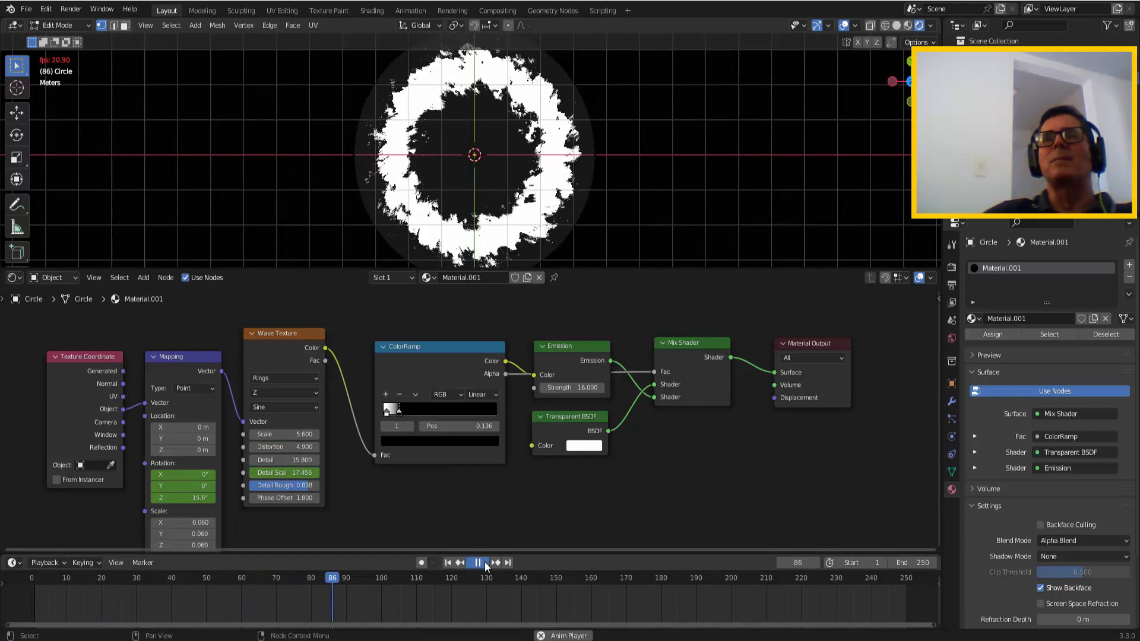
pyautogui.click(478, 562)
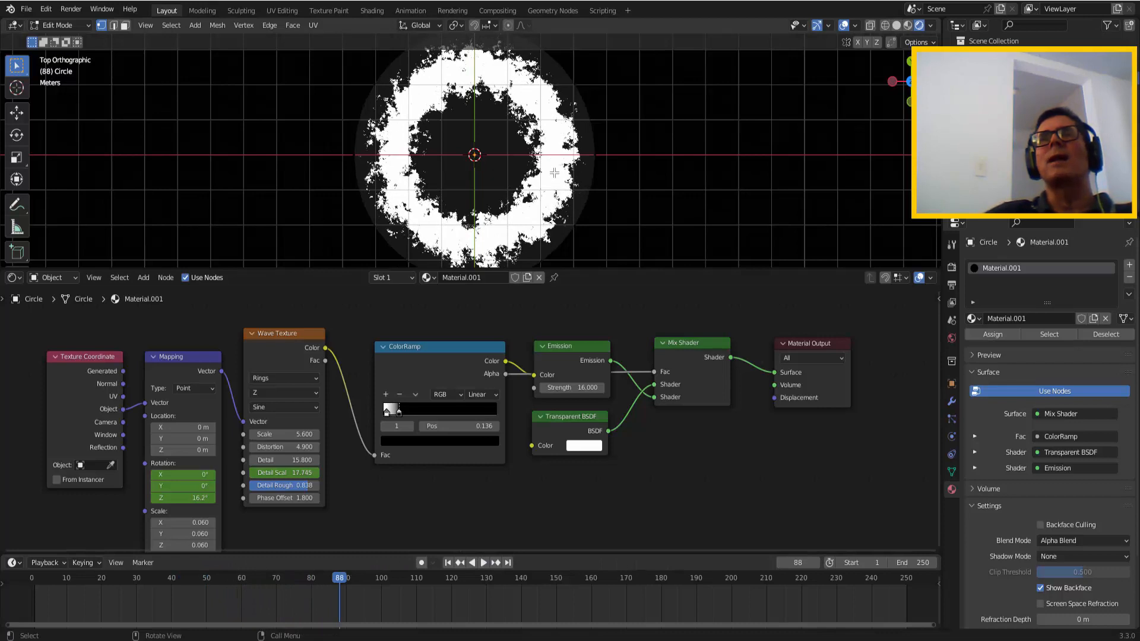
# Step: Change the ColorRamp's white stop to a light orange
pyautogui.click(387, 413)
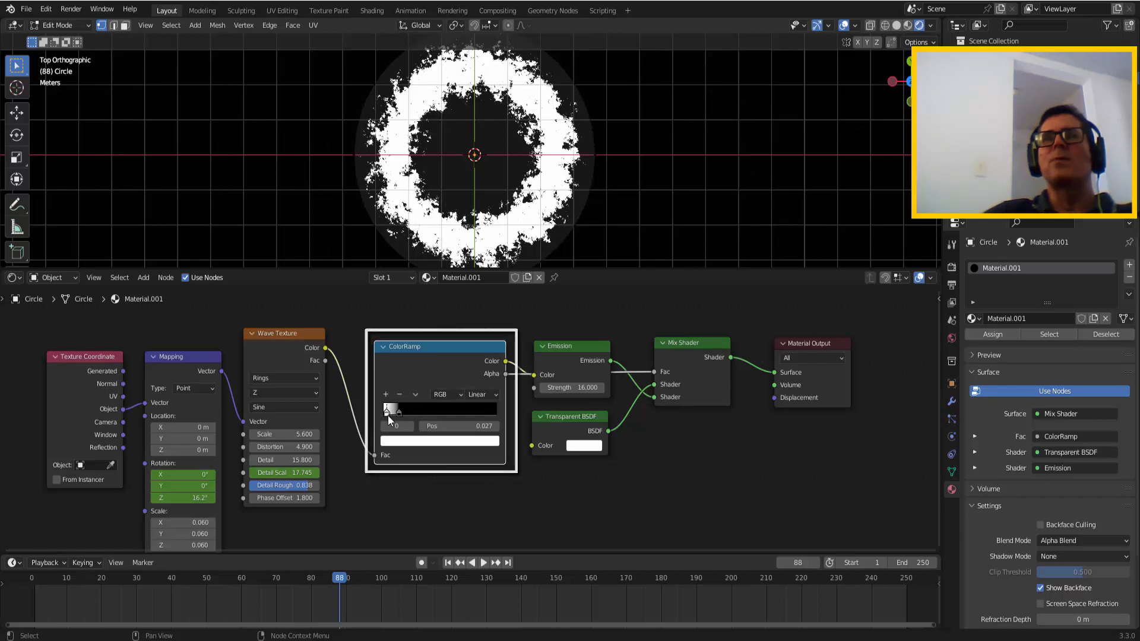
pyautogui.click(439, 444)
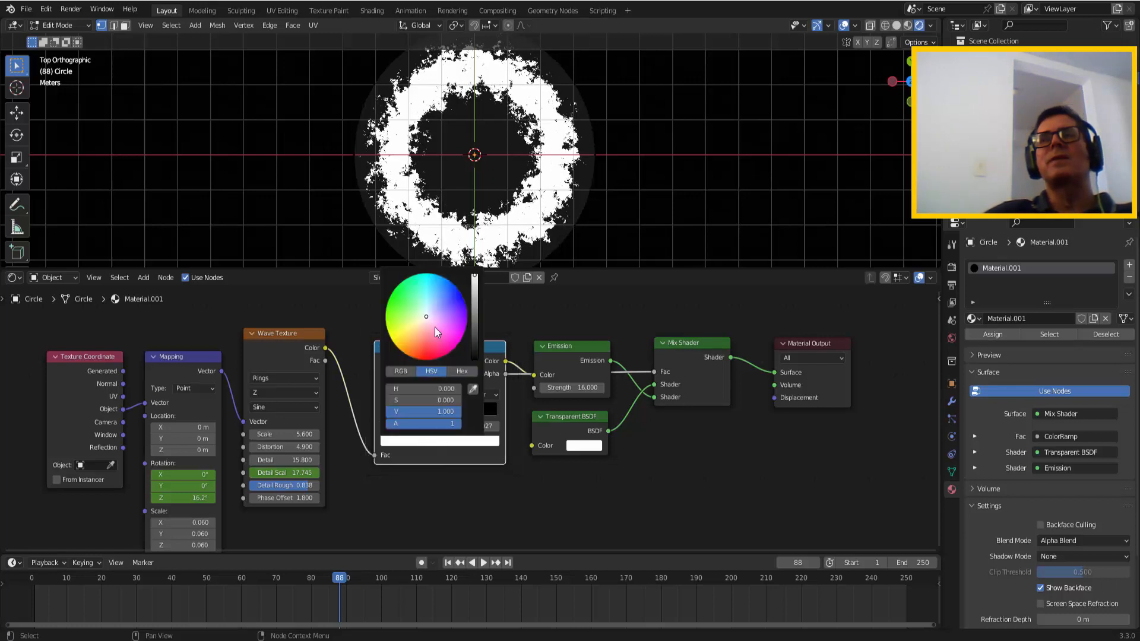
pyautogui.moveTo(433, 286); pyautogui.dragTo(467, 320)
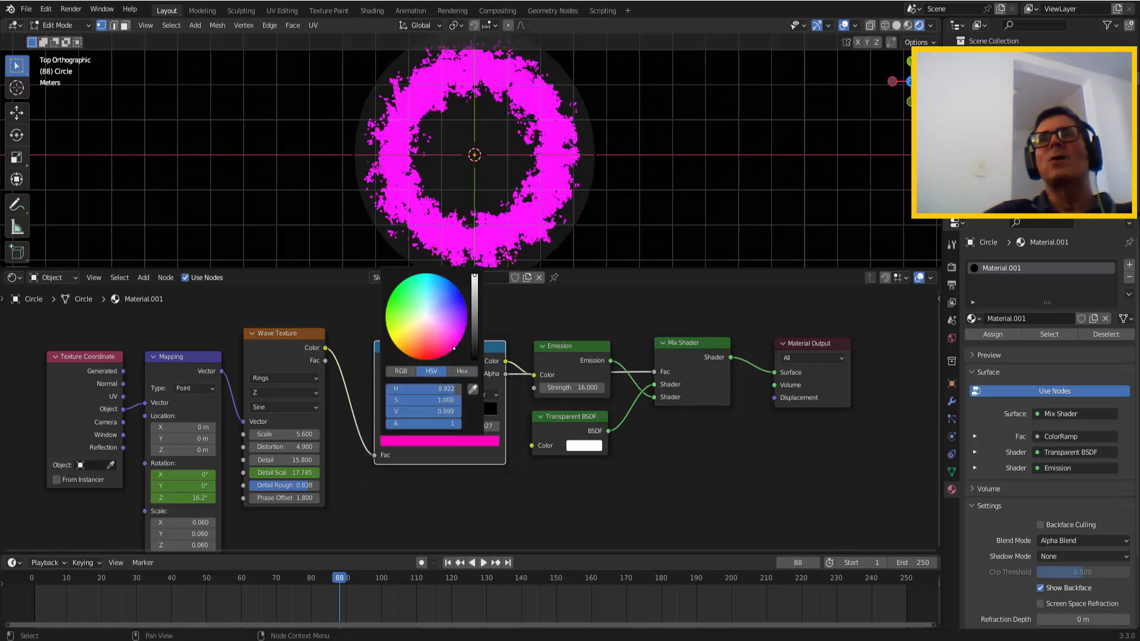
pyautogui.moveTo(439, 357)
pyautogui.mouseDown()
pyautogui.moveTo(410, 348)
pyautogui.moveTo(427, 324)
pyautogui.moveTo(404, 340)
pyautogui.moveTo(416, 337)
pyautogui.mouseUp()
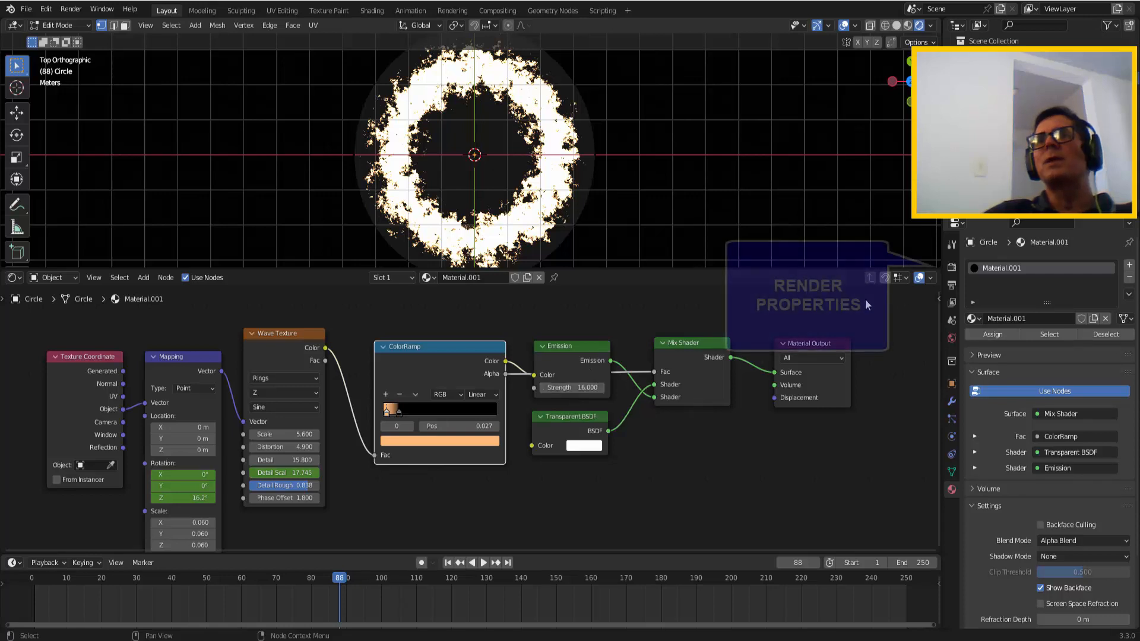
# Step: Enable Bloom in Eevee's render properties
pyautogui.click(951, 269)
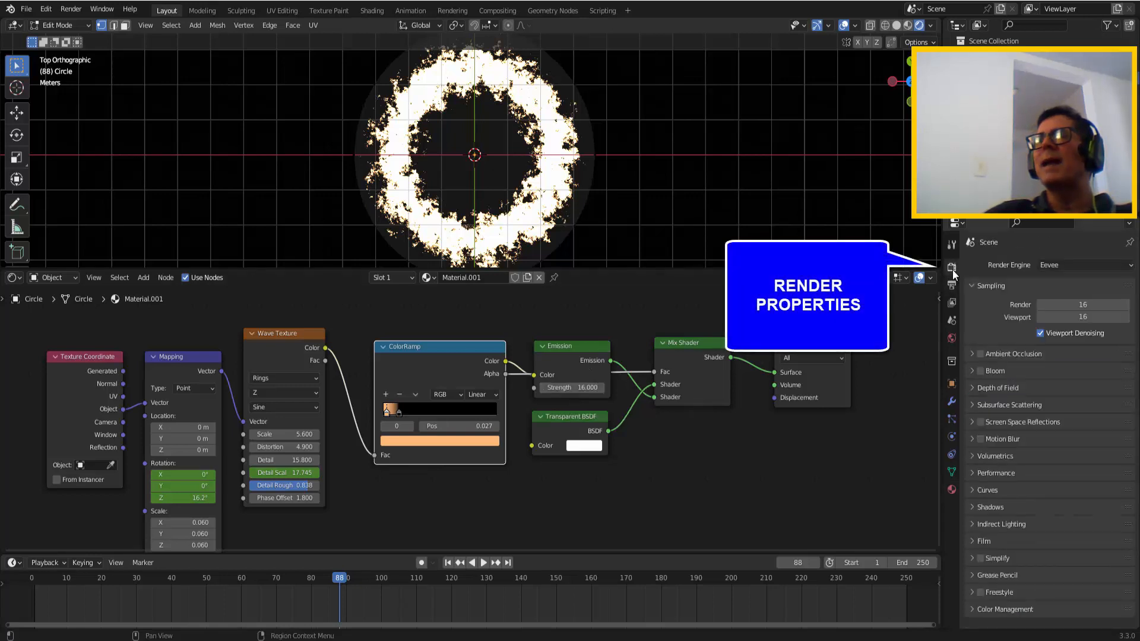
pyautogui.click(980, 370)
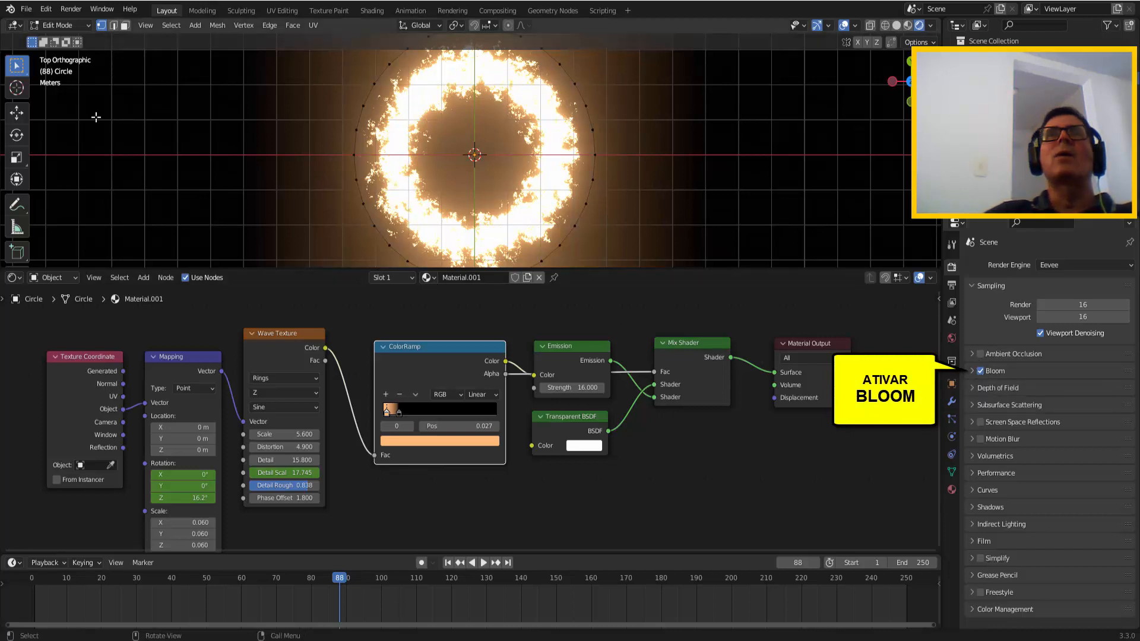
# Step: Switch the circle to Object Mode and play the animation in an enlarged 3D viewport
pyautogui.click(58, 25)
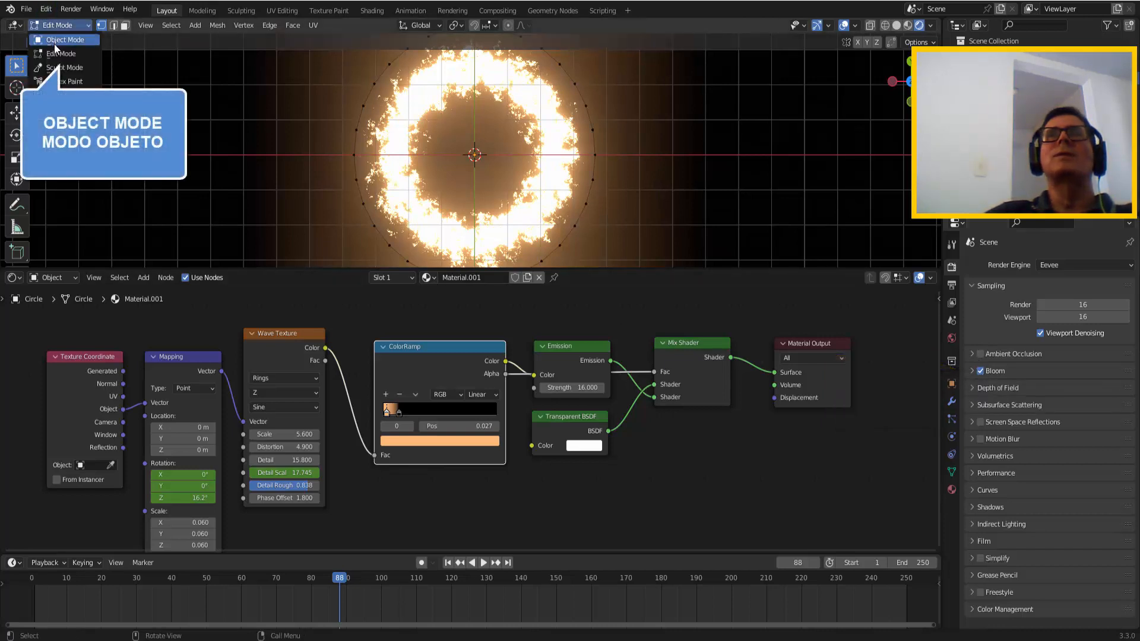
pyautogui.click(56, 40)
pyautogui.moveTo(776, 272); pyautogui.dragTo(772, 502)
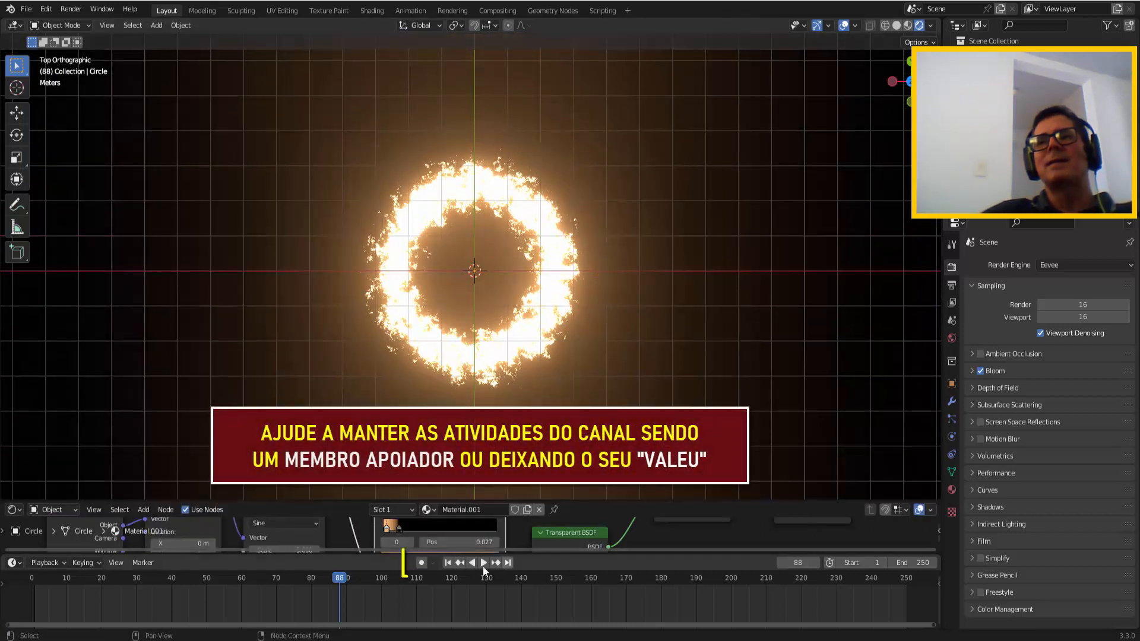
pyautogui.click(483, 565)
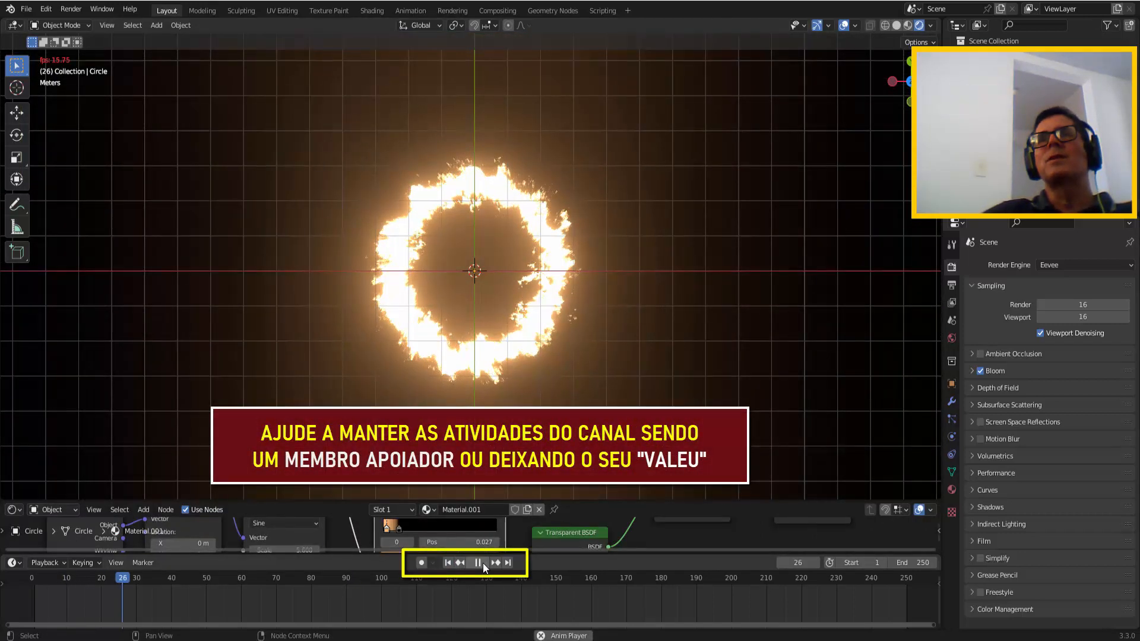